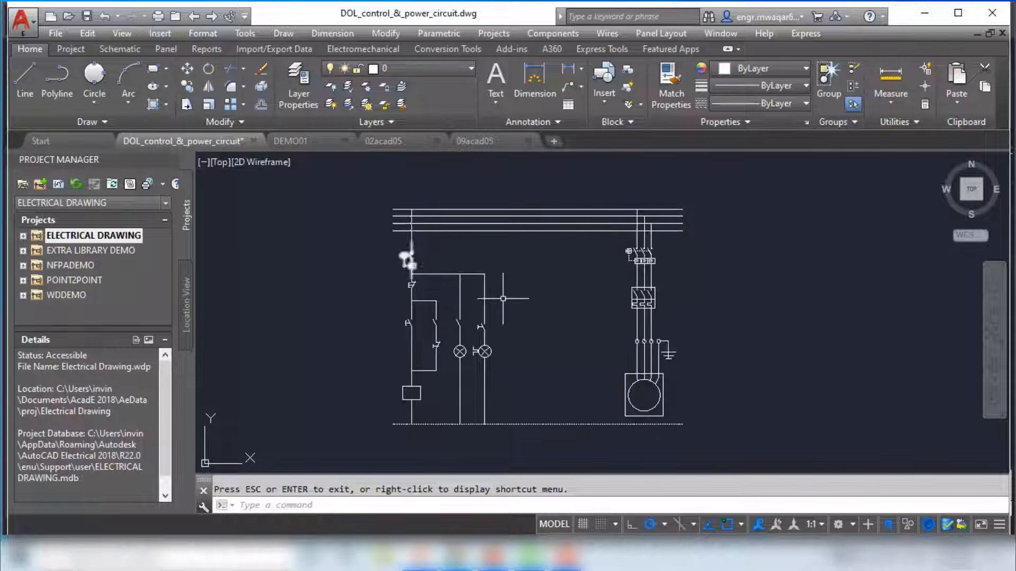
Step: Look over the open drawings DEMO01, 09acad05 and 02acad05, then return to DEMO01
left_click(289, 141)
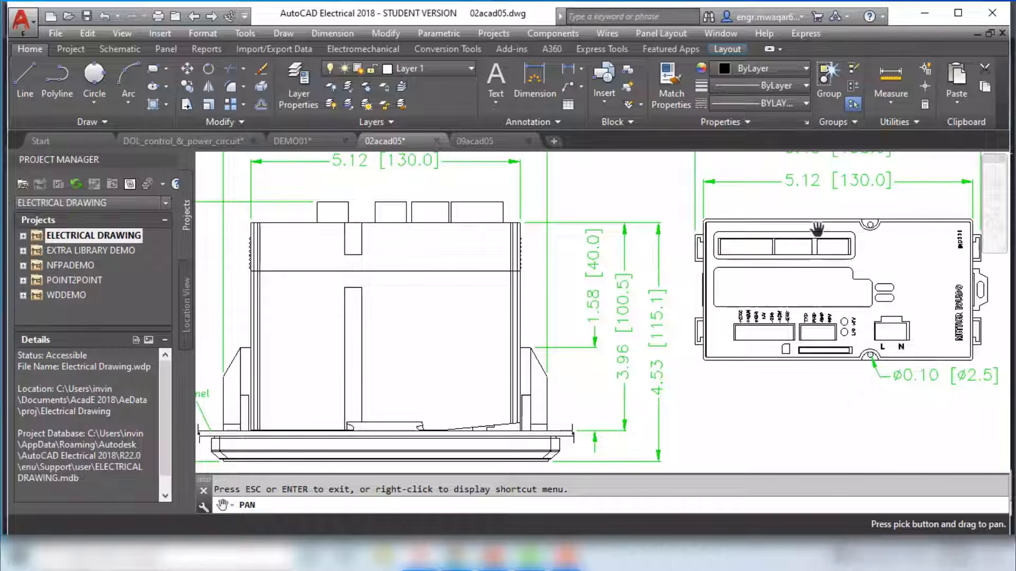
left_click(475, 141)
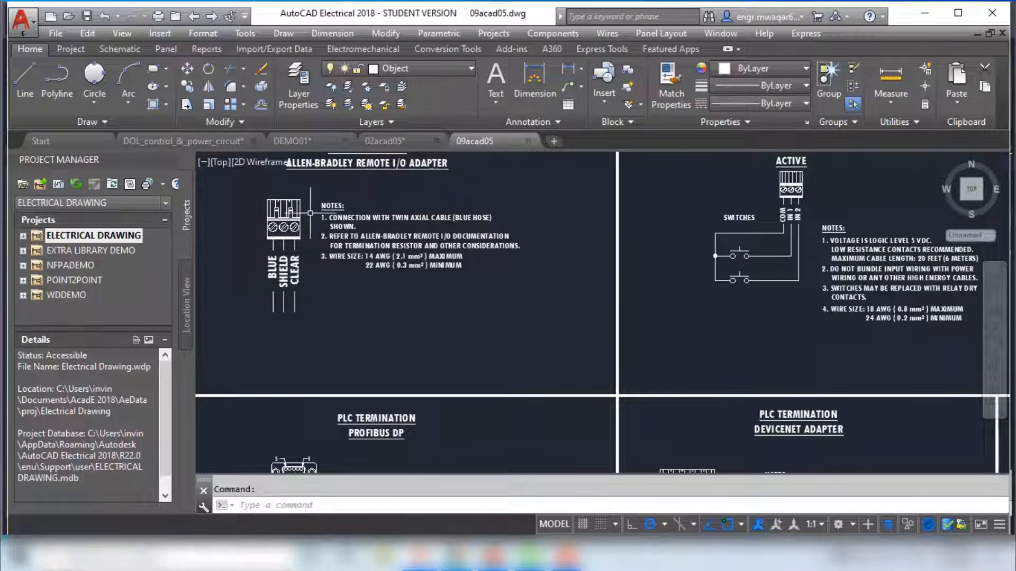
left_click(995, 277)
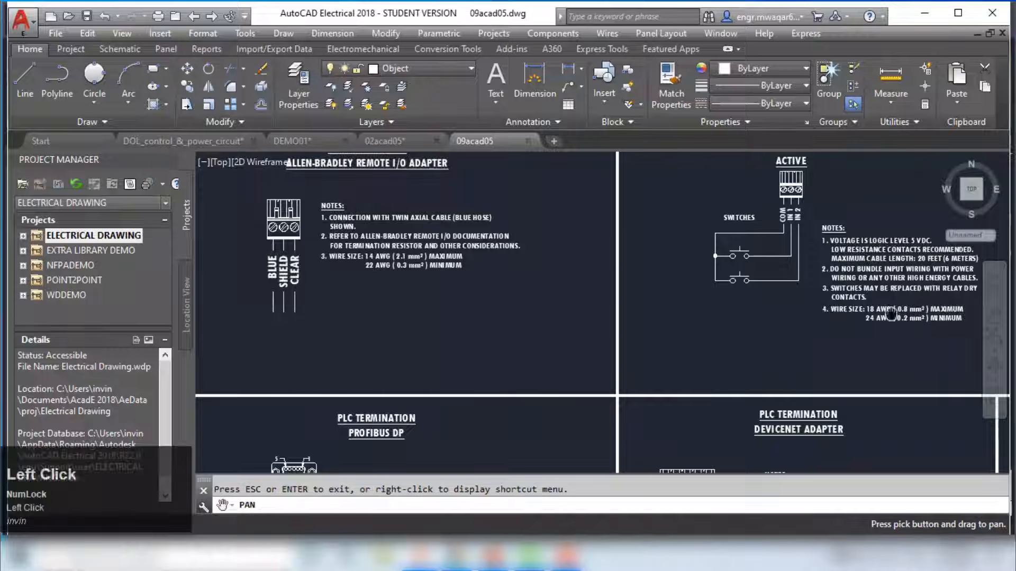
left_click_drag(892, 315, 615, 351)
left_click_drag(513, 238, 521, 244)
left_click(411, 142)
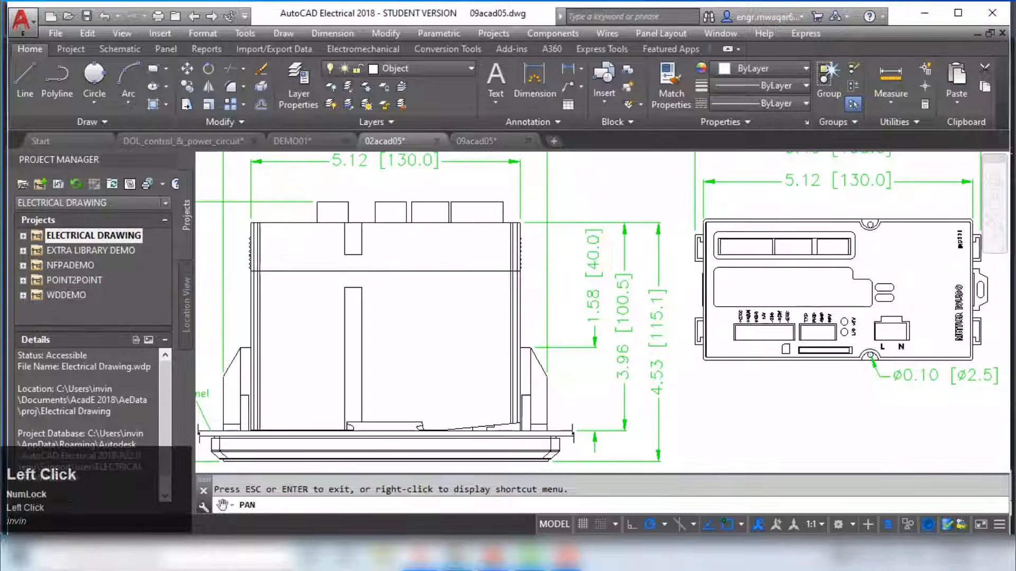
left_click(292, 140)
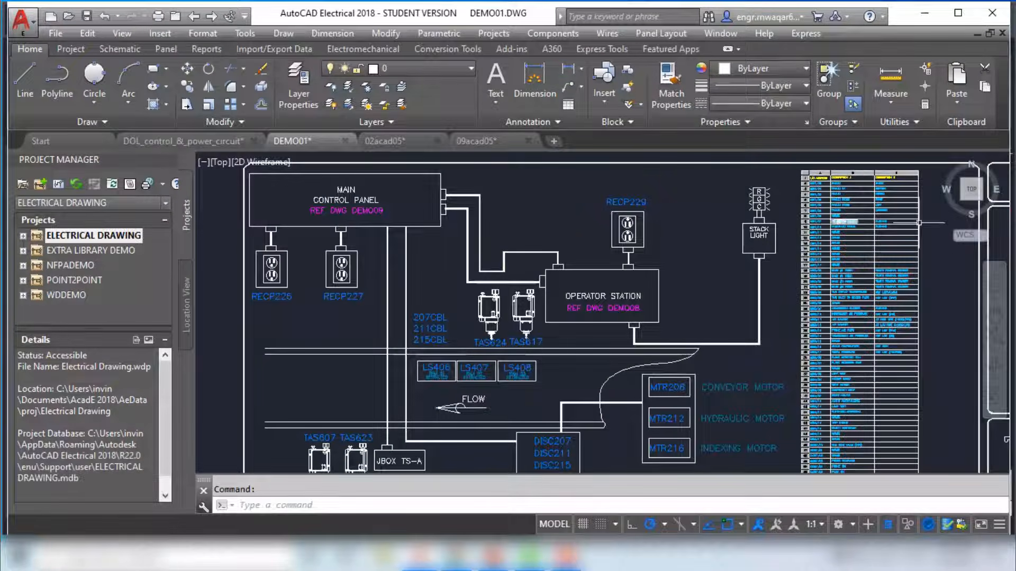
Step: Examine the stack light, the operator station and the I/O address table in the DEMO01 drawing
scroll(898, 233, "up", 2)
left_click(993, 316)
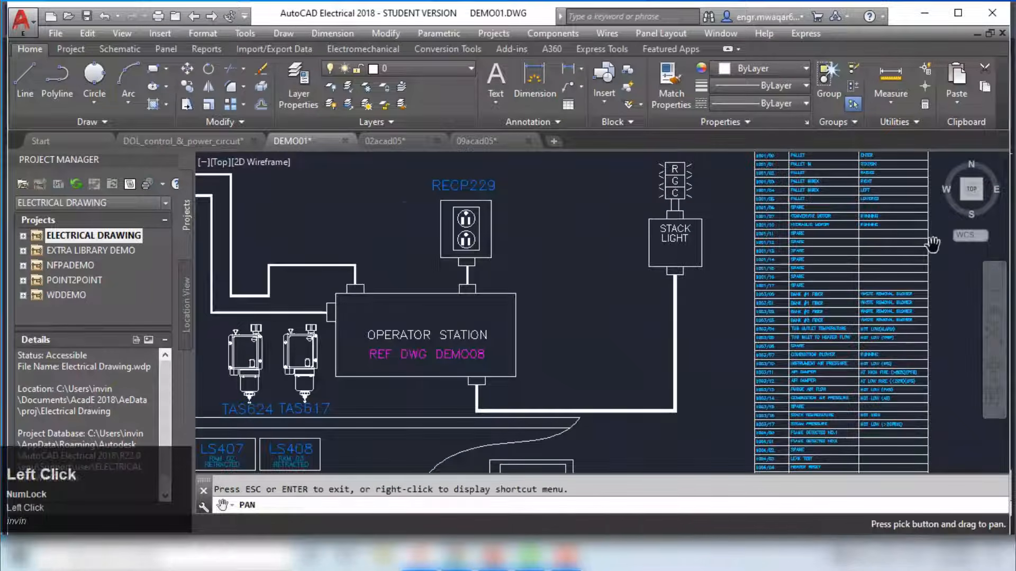
left_click_drag(932, 247, 840, 297)
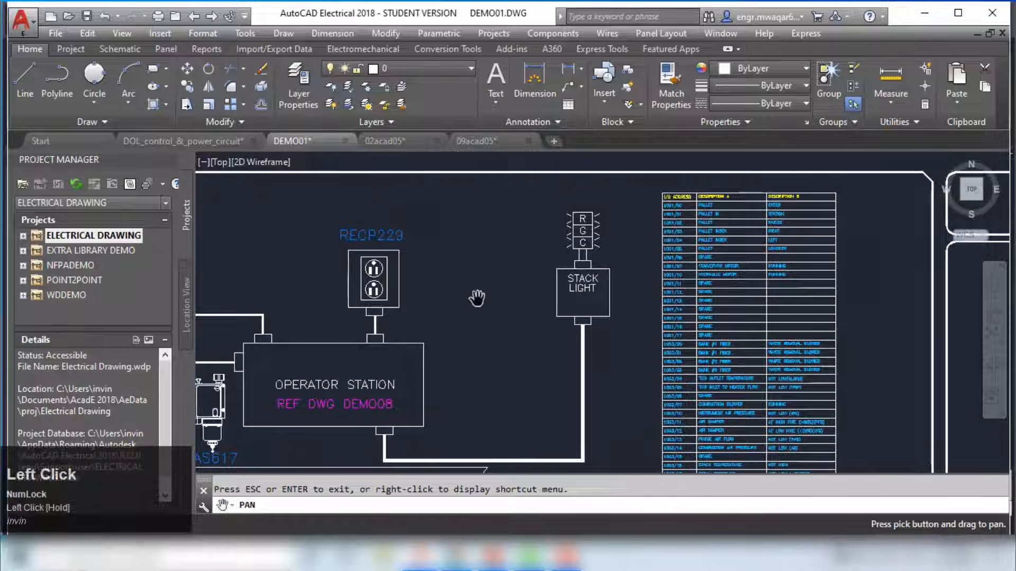
scroll(712, 203, "up", 4)
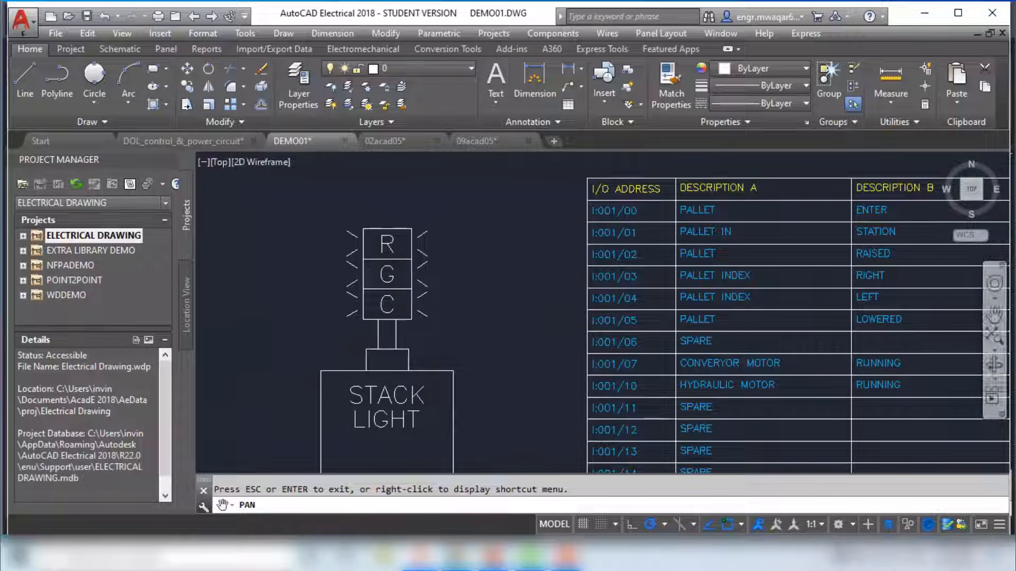
left_click(834, 313)
scroll(819, 329, "down", 4)
left_click_drag(818, 328, 780, 211)
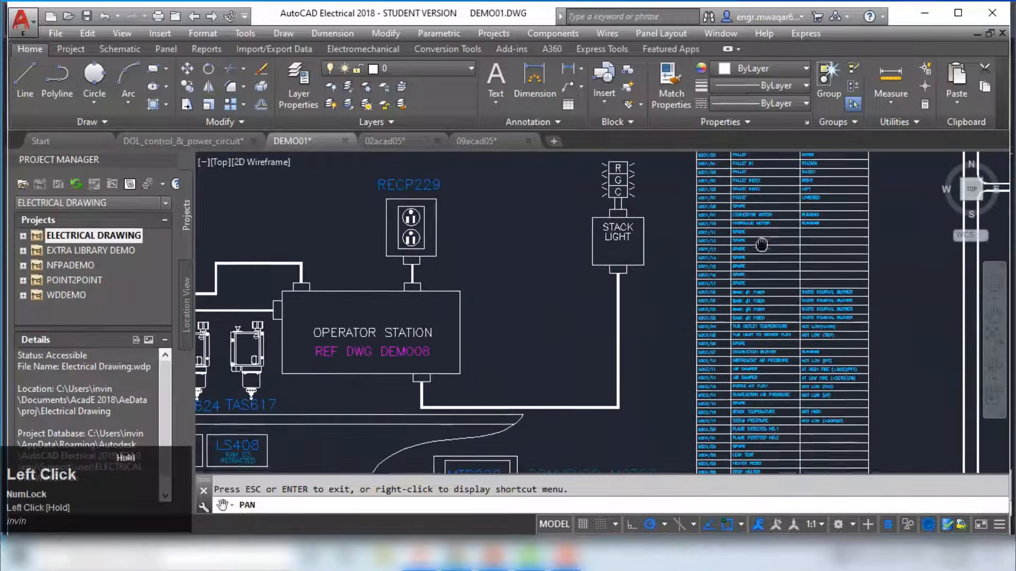
scroll(764, 277, "down", 2)
mouse_move(762, 279)
left_mouse_down()
mouse_move(755, 226)
mouse_move(753, 256)
left_mouse_up()
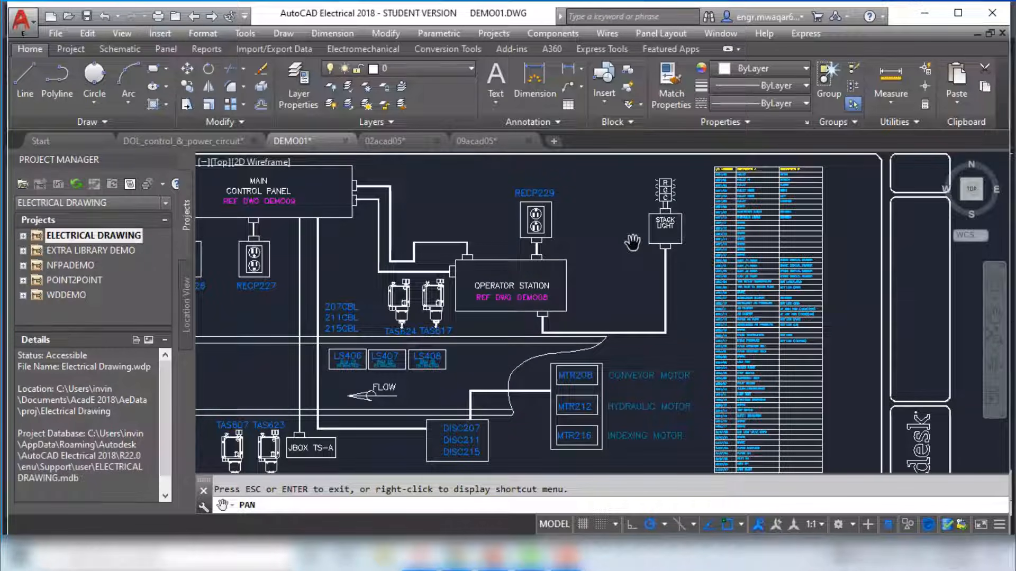
Step: Quit AutoCAD Electrical 2018 without saving the changed drawings, and switch to AutoCAD Electrical 2021
left_click(992, 13)
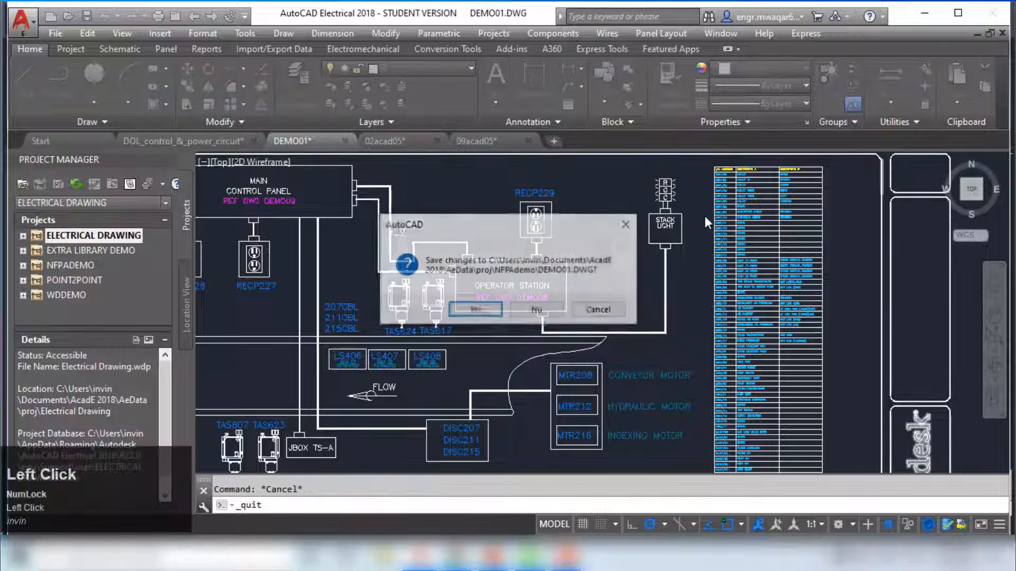
left_click(536, 310)
left_click(550, 311)
left_click(550, 311)
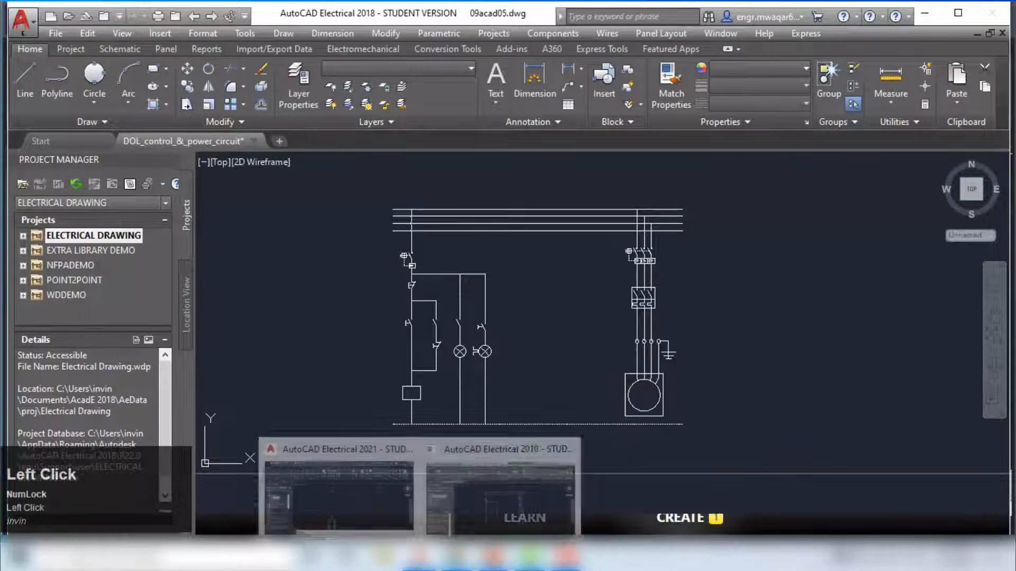
left_click(554, 311)
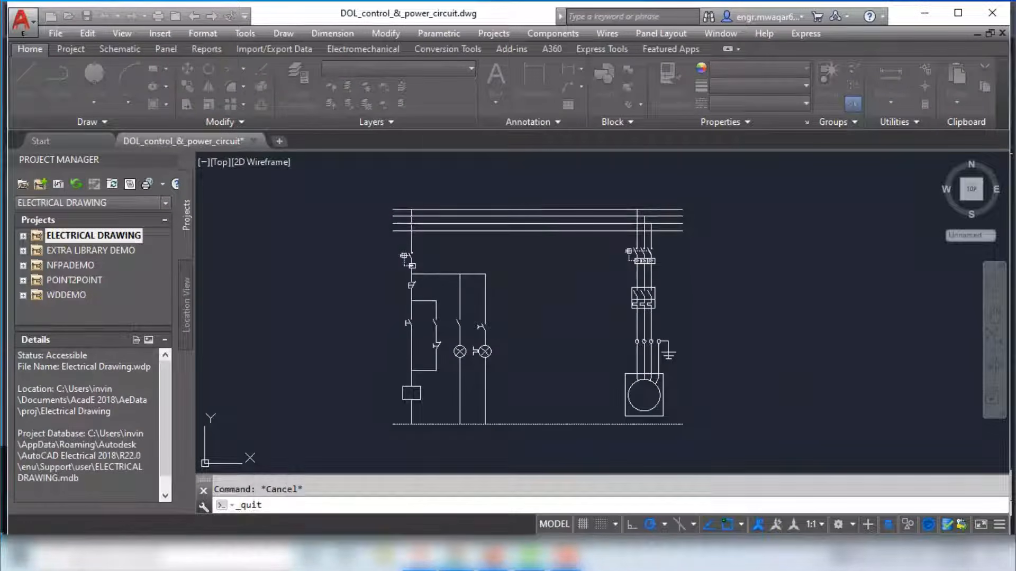
mouse_move(420, 555)
left_click(395, 489)
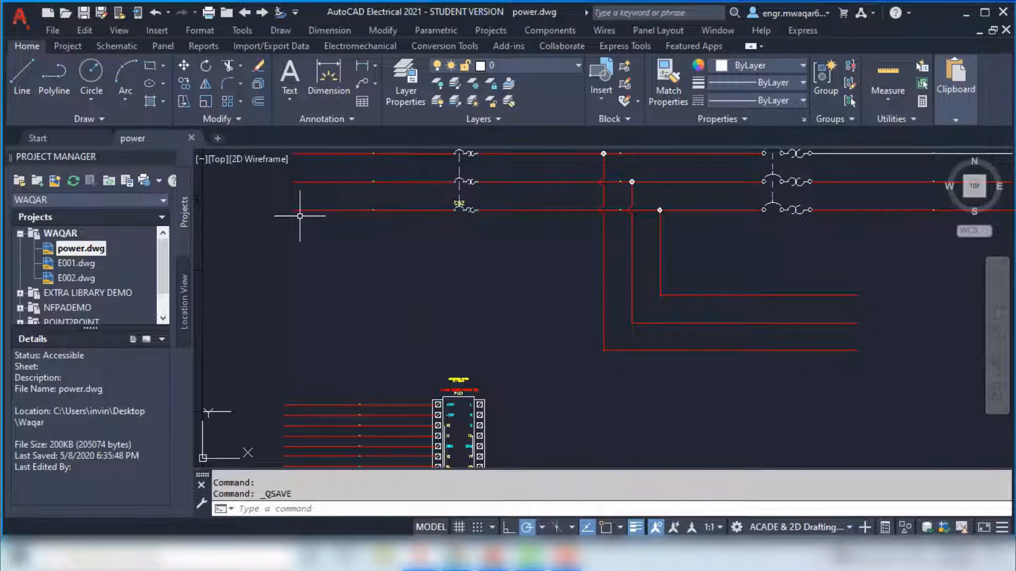
Step: Add the Layer and Workspace controls to the Quick Access Toolbar
left_click(295, 11)
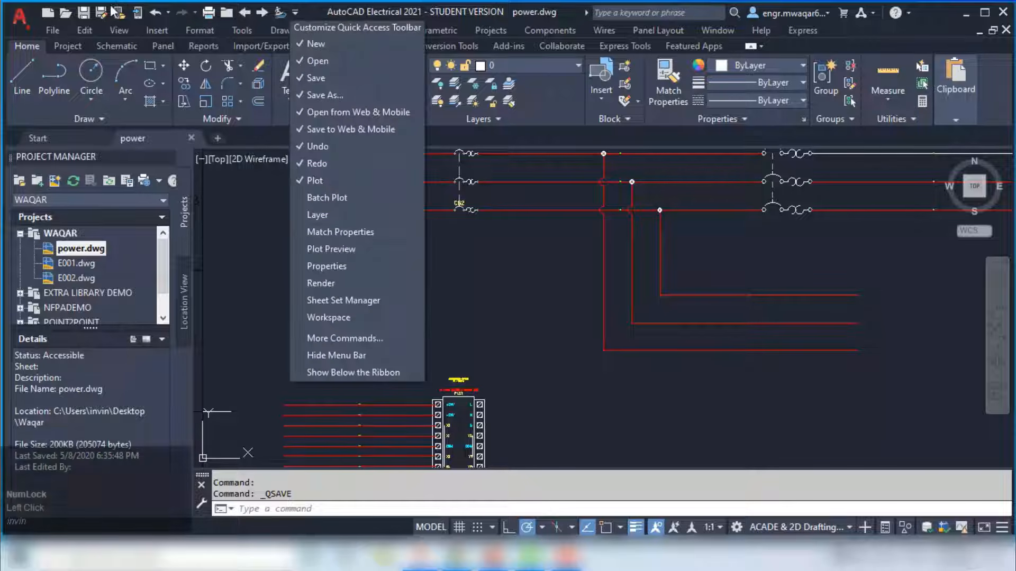
left_click(295, 8)
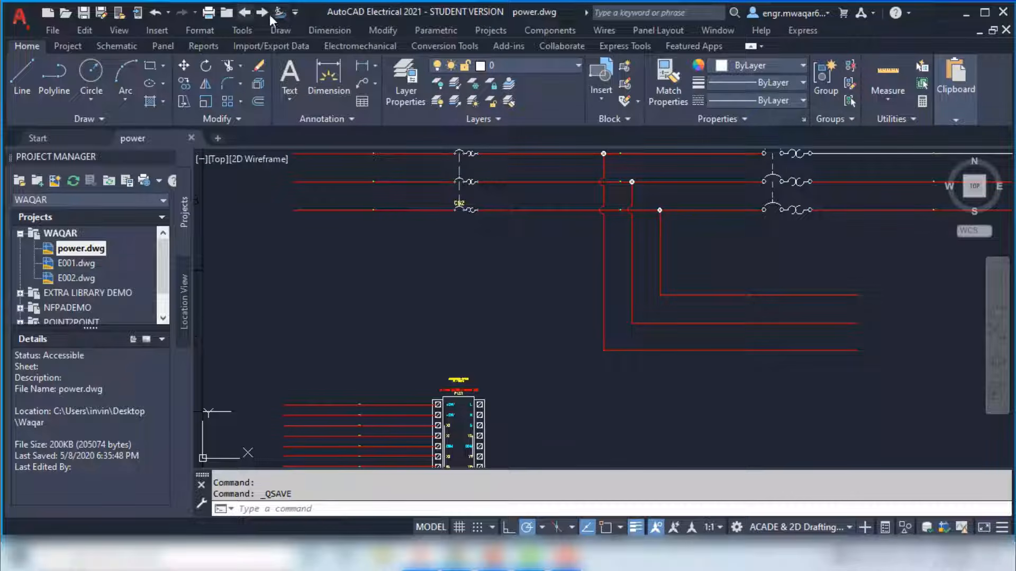
left_click(295, 12)
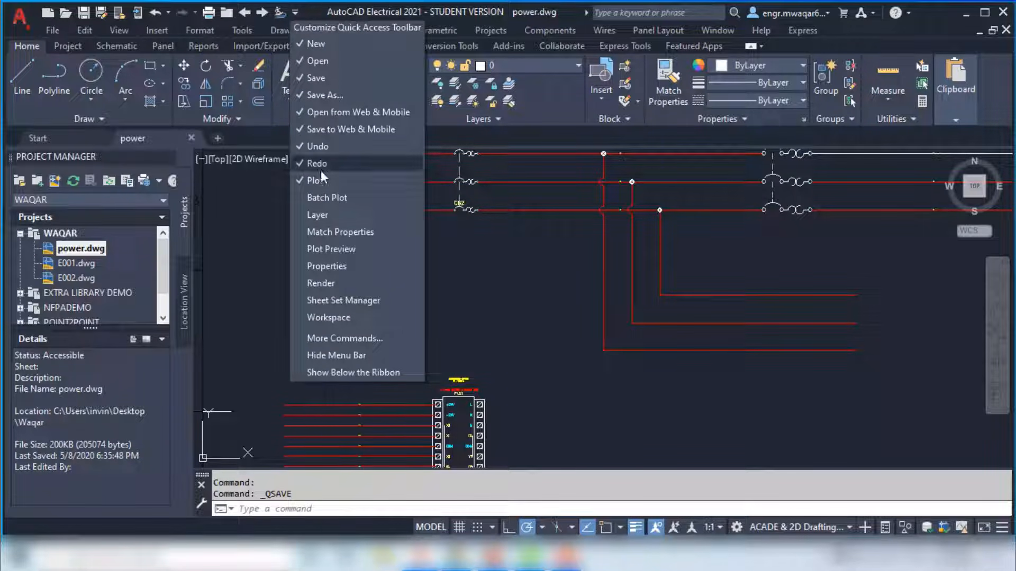
left_click(326, 216)
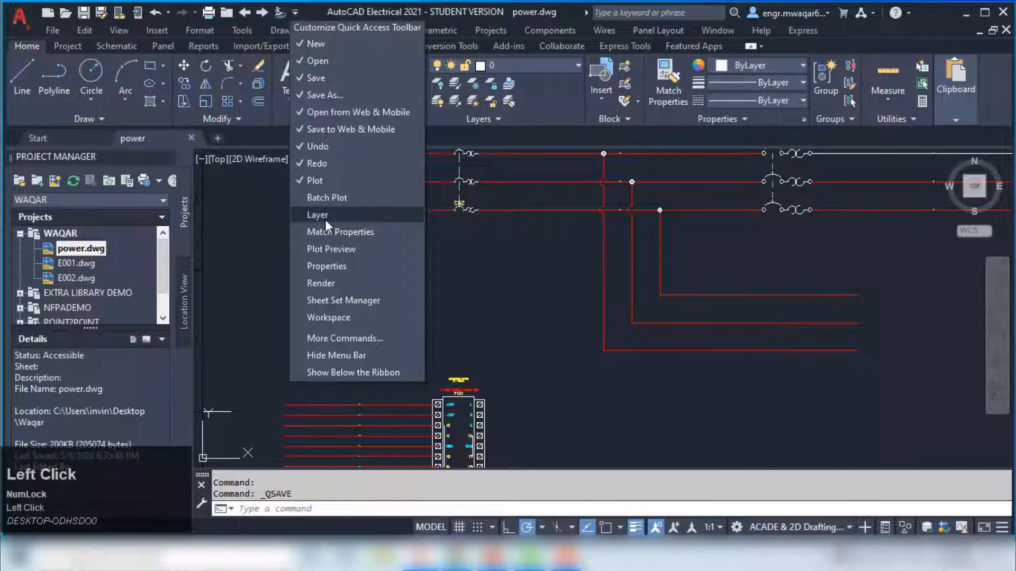
left_click(428, 12)
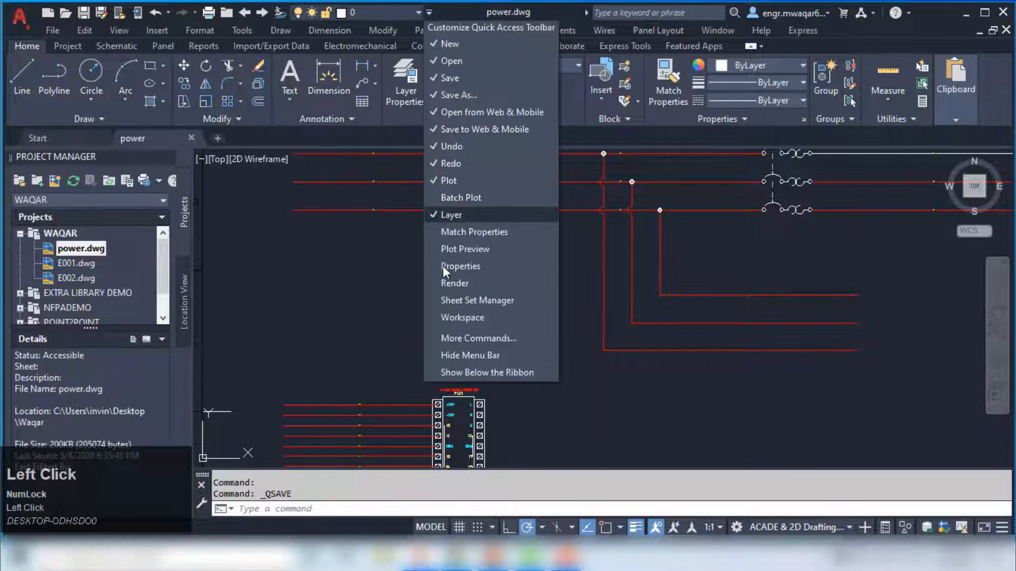
left_click(458, 319)
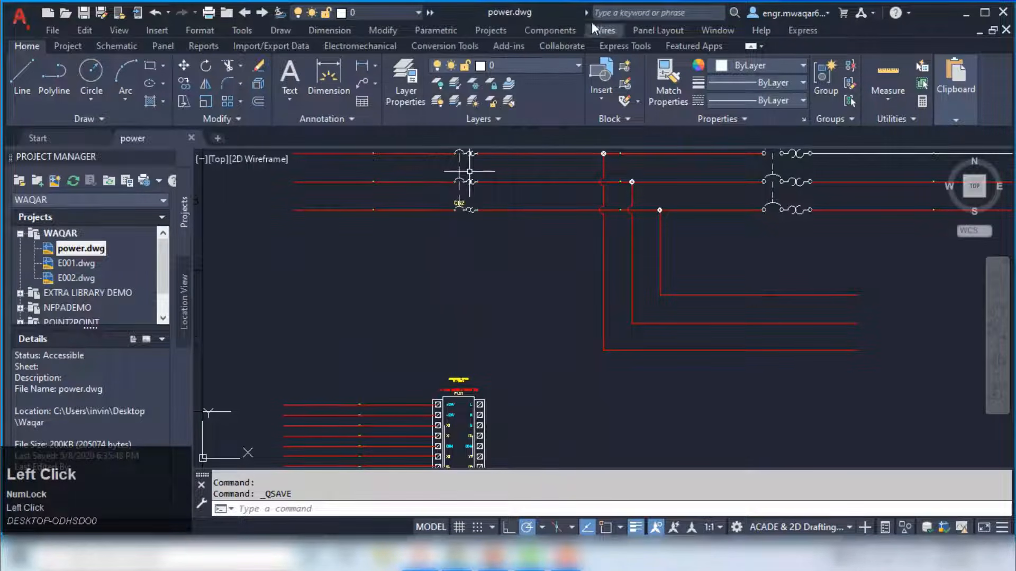
Step: Remove the Workspace and Layer controls from the Quick Access Toolbar
left_click(430, 10)
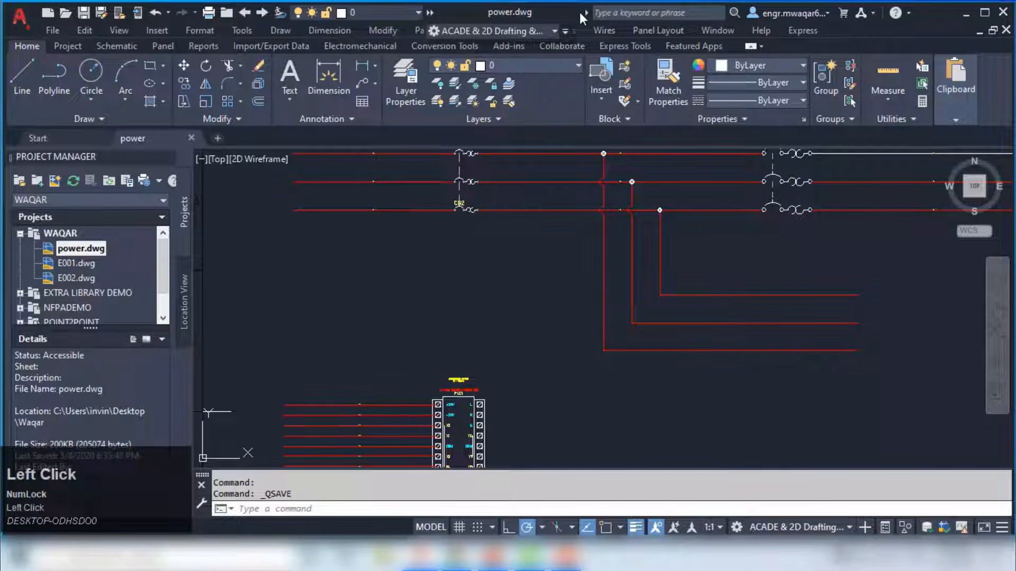
left_click(430, 13)
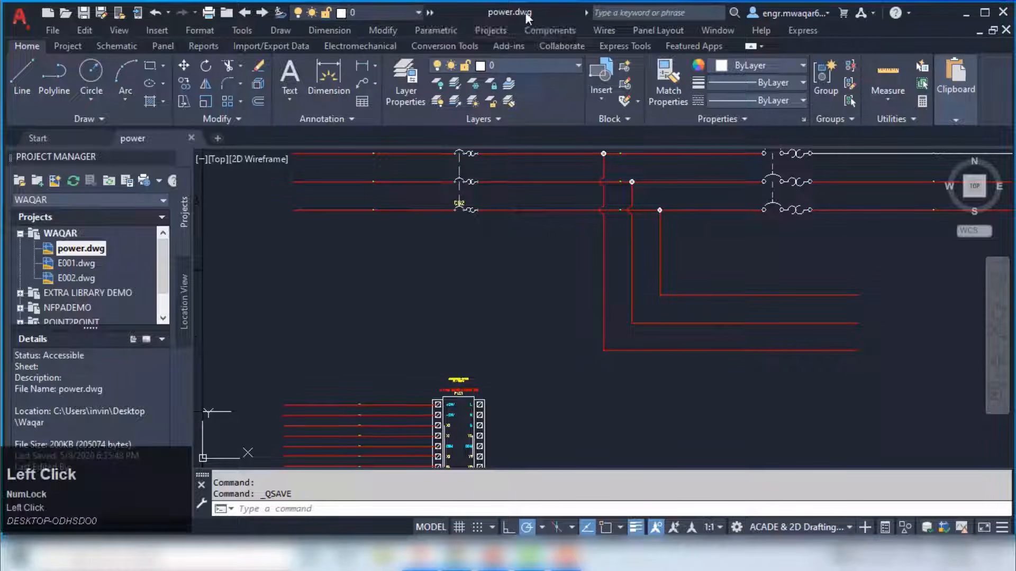
left_click(585, 12)
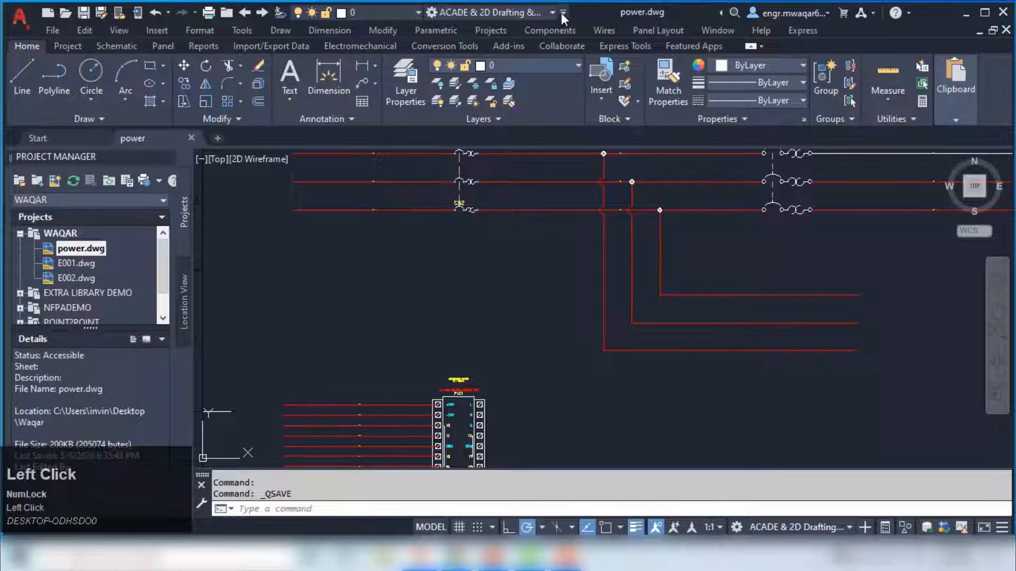
left_click(562, 13)
left_click(578, 317)
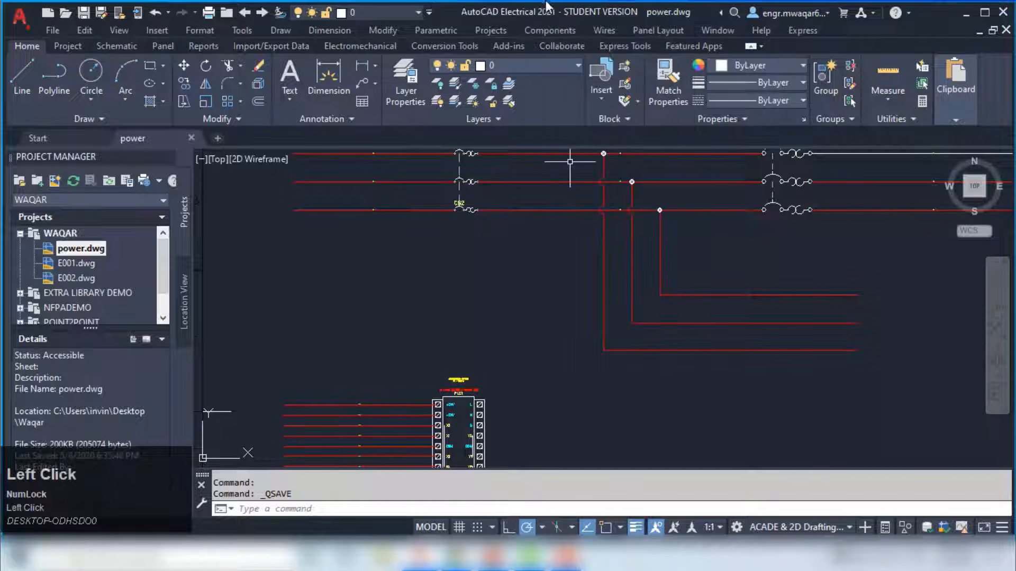
left_click(427, 10)
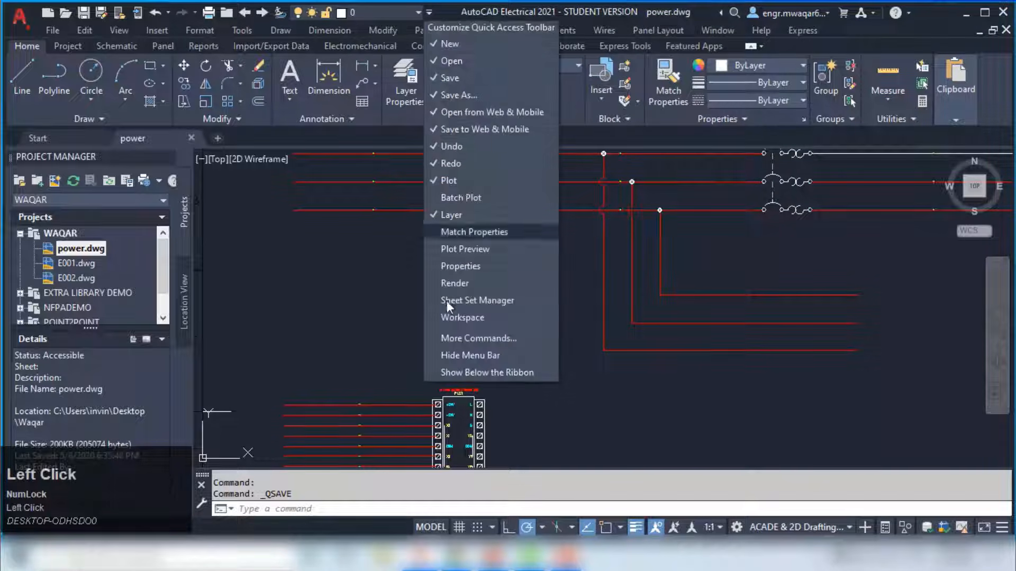
left_click(449, 214)
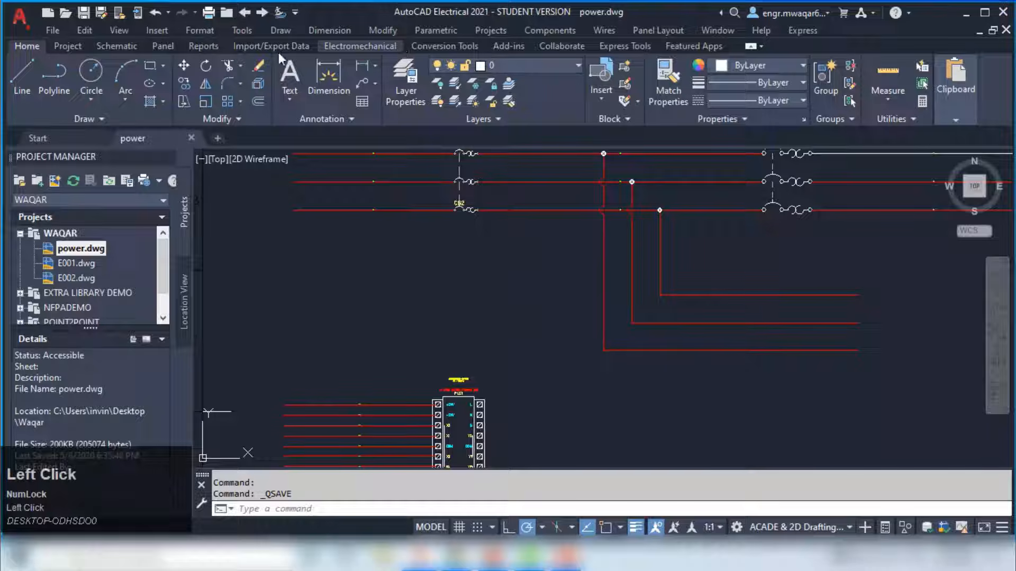
Step: Review the application-level file, export, print and drawing utility commands, and open the Drawing Units settings
left_click(35, 24)
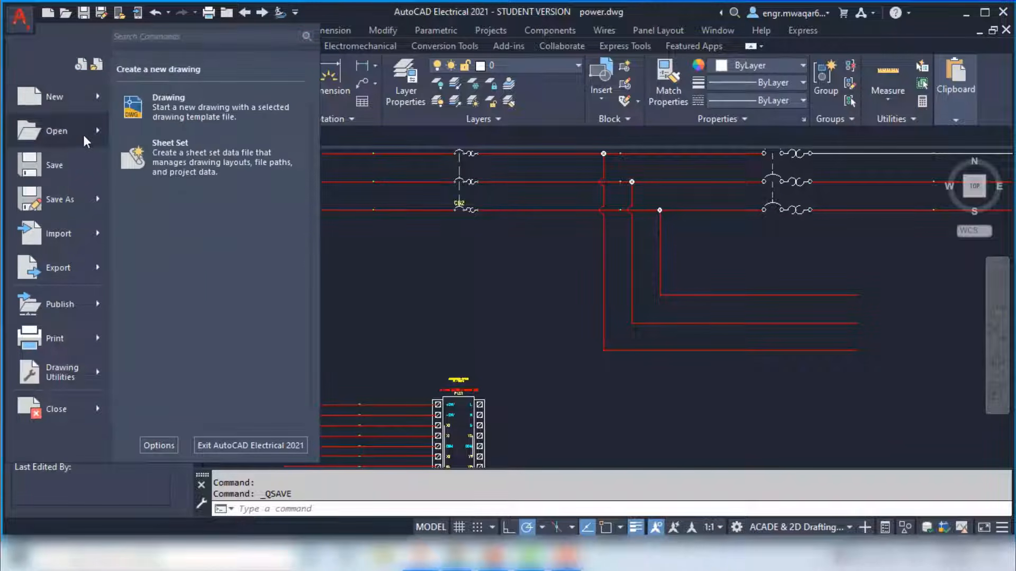
mouse_move(83, 136)
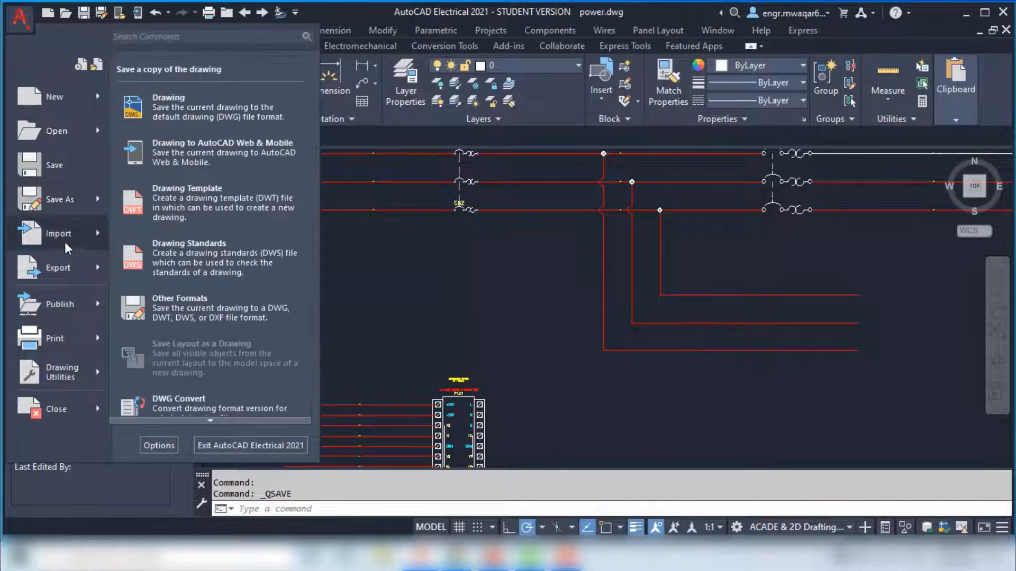
mouse_move(93, 279)
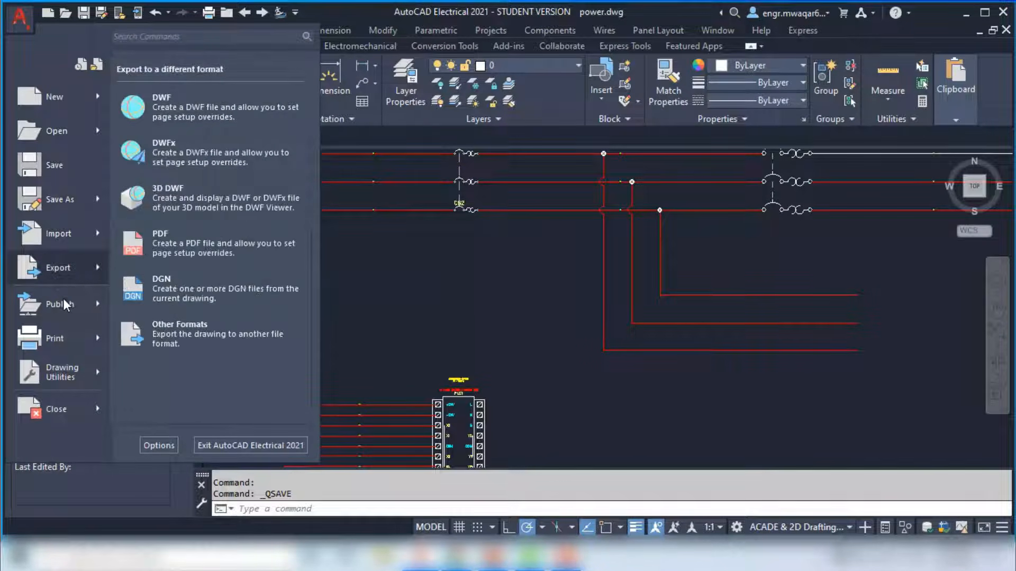
mouse_move(65, 338)
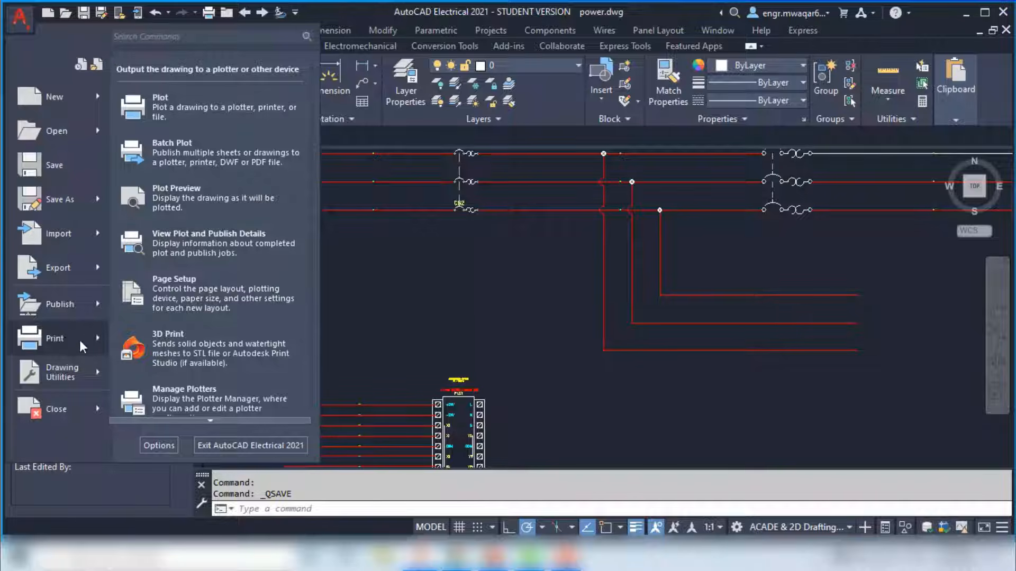
mouse_move(75, 373)
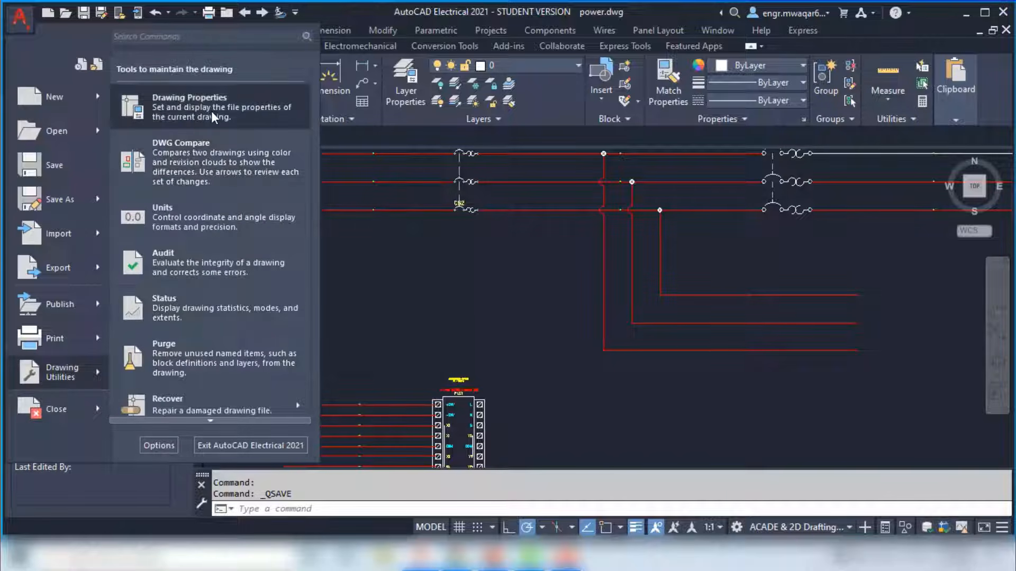
left_click(202, 217)
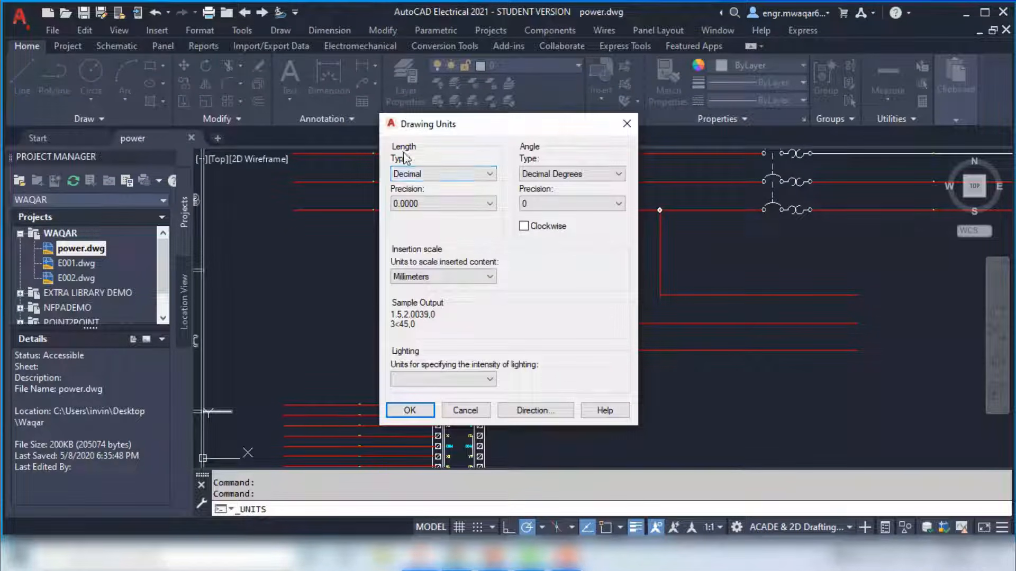
Step: Try Architectural length units with Millimeters as the insertion scale, view the precision options, and cancel the unit changes
left_click(494, 178)
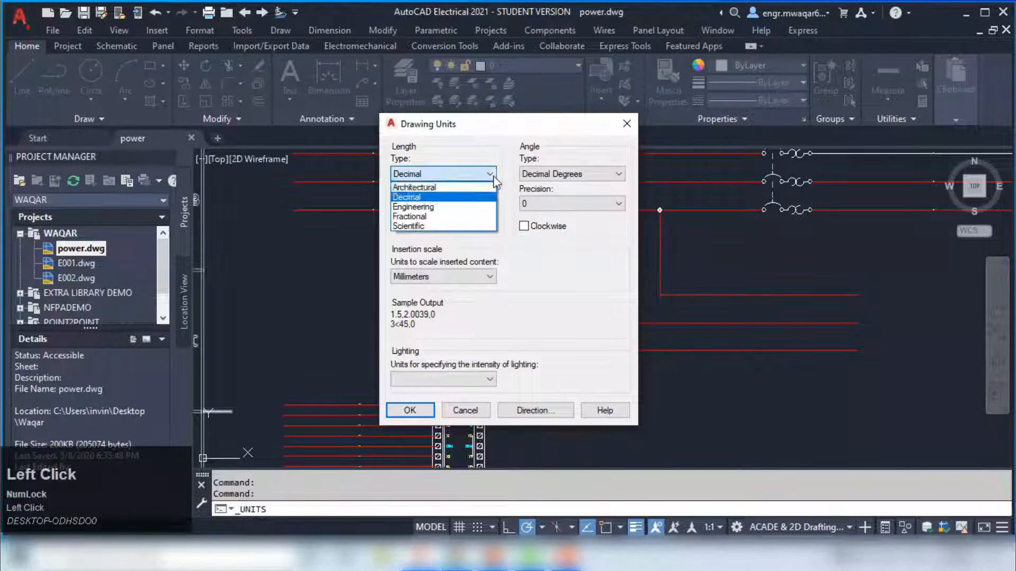
left_click(413, 188)
left_click(453, 206)
left_click(464, 194)
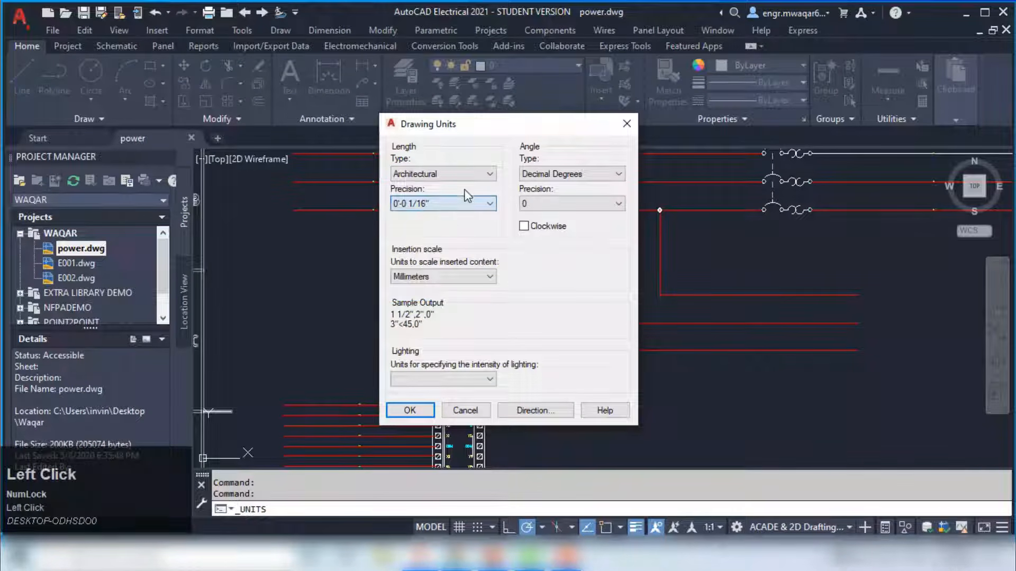
left_click(449, 276)
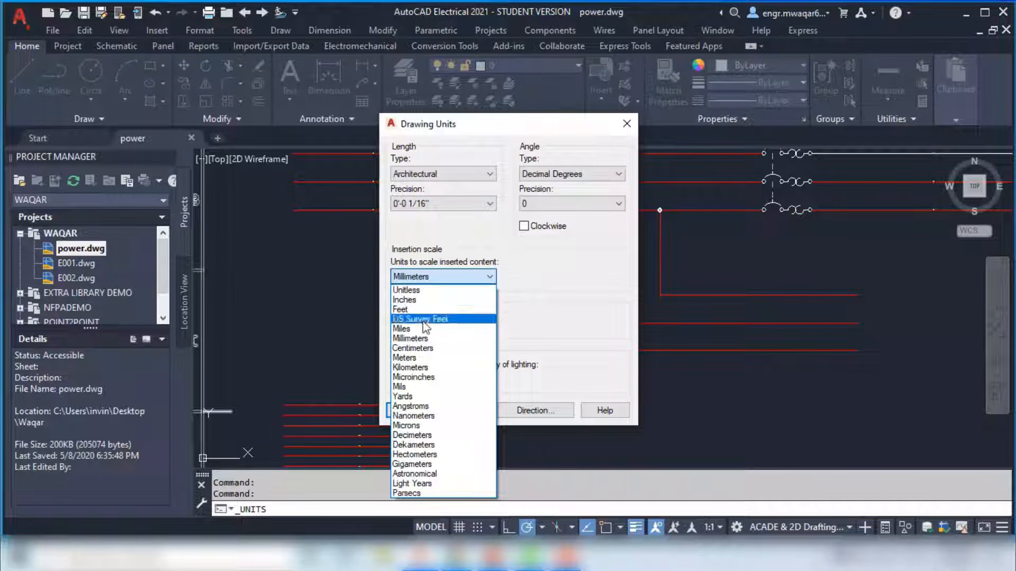
left_click(417, 338)
left_click(466, 411)
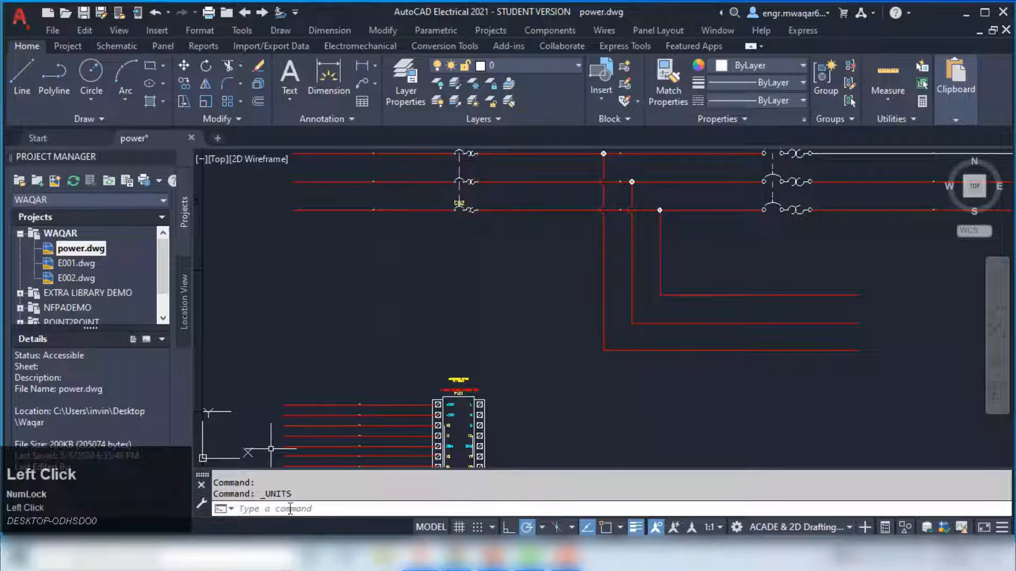
Step: Open the Drawing Units settings with the UN command and close them without changing anything
type("un")
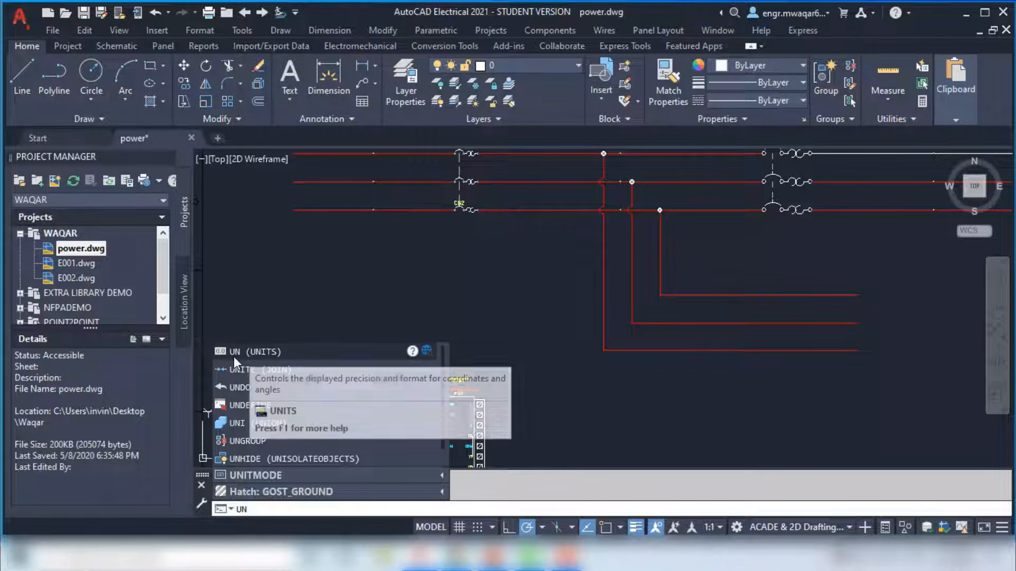
key("Return")
left_click(410, 410)
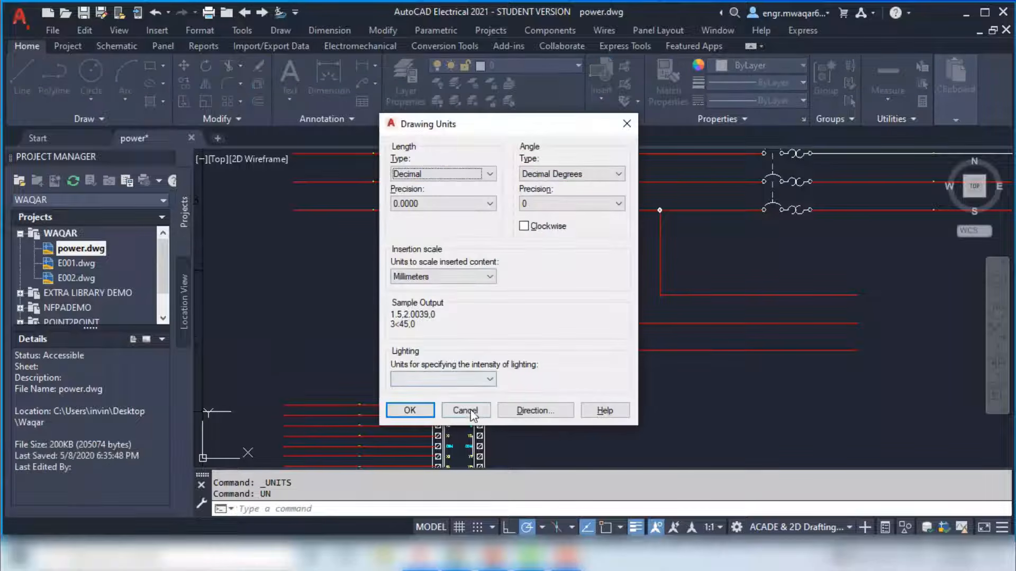
Step: Reopen the Drawing Units settings through the Format commands and cancel without making changes
left_click(152, 30)
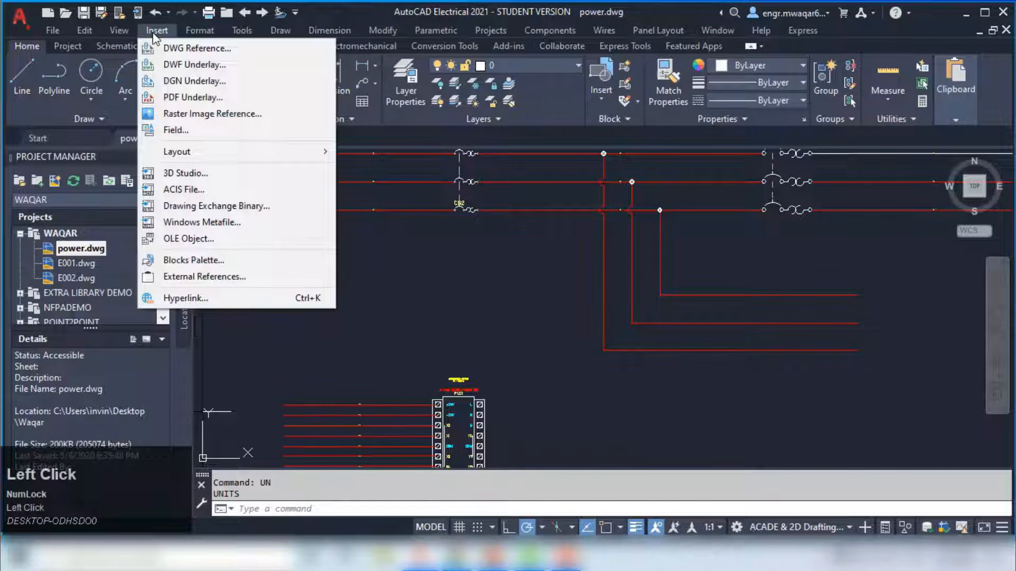
mouse_move(199, 33)
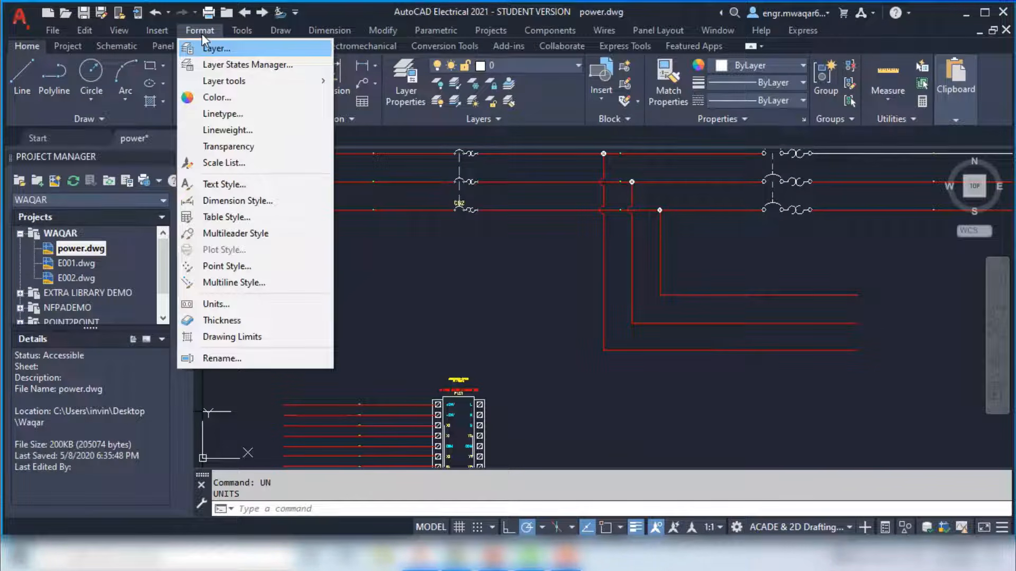
left_click(233, 306)
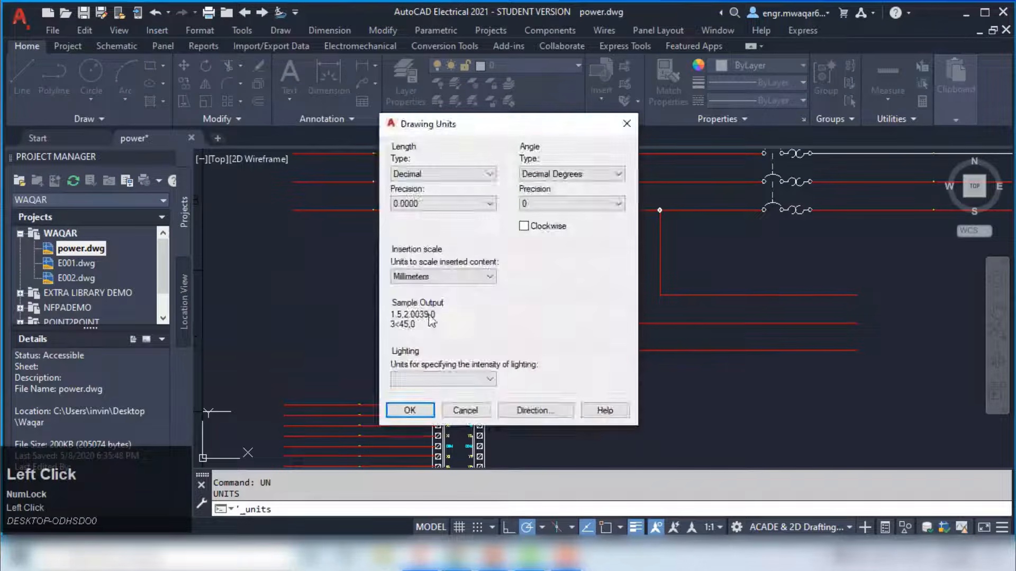
left_click(465, 410)
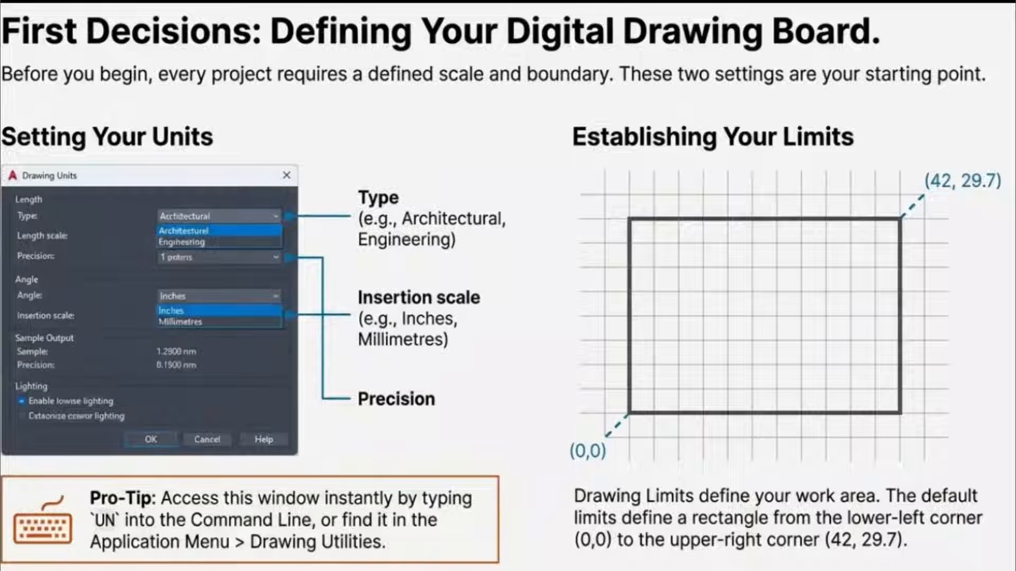
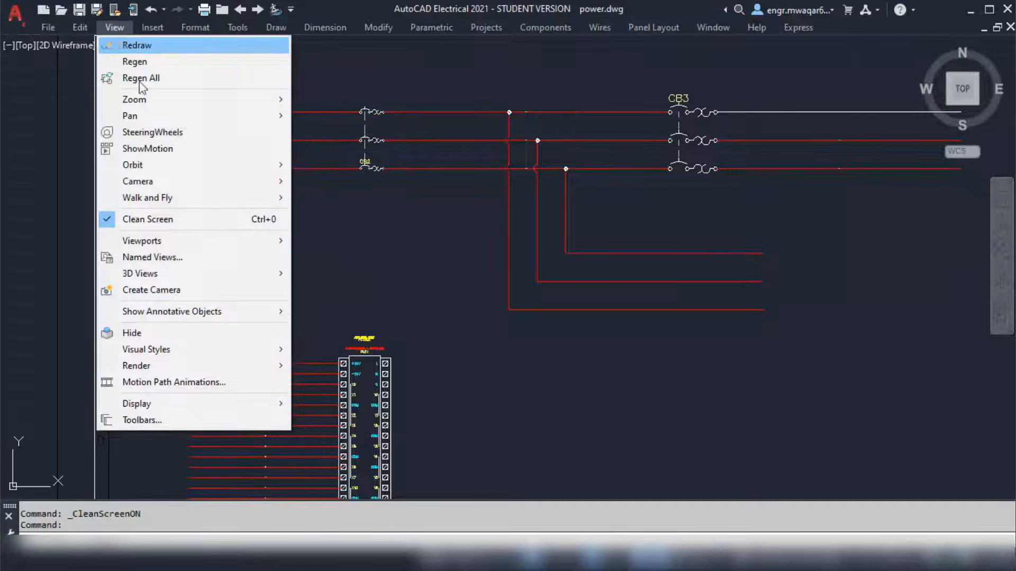
Step: Turn off Clean Screen mode and look through the display options for the UCS icon
left_click(158, 221)
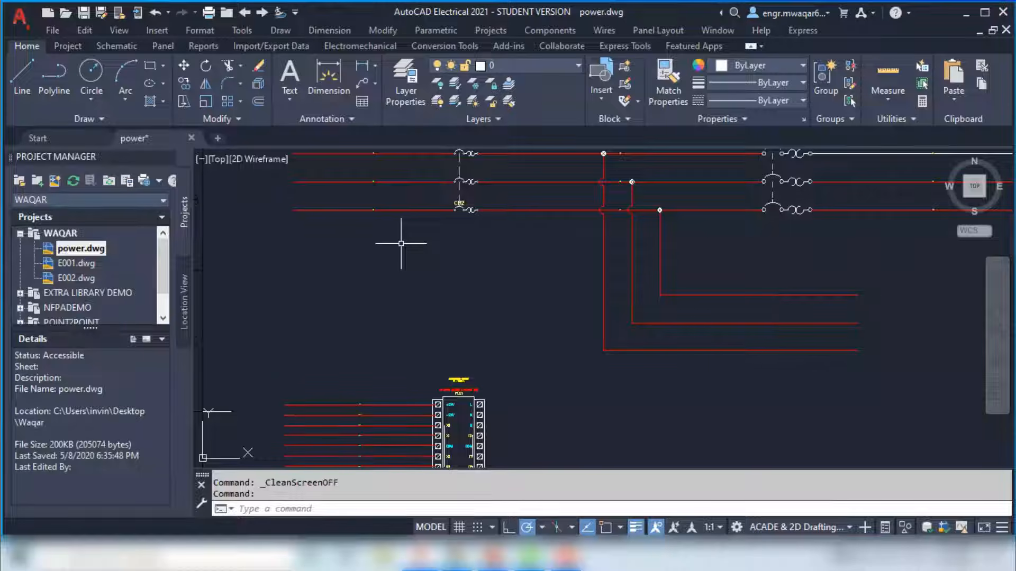
left_click(119, 30)
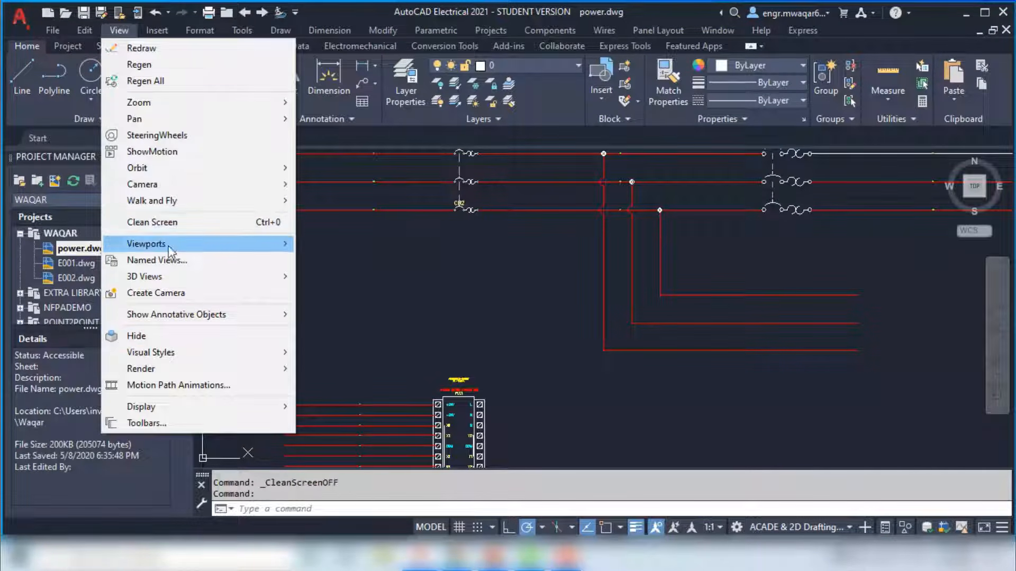
mouse_move(170, 408)
mouse_move(346, 407)
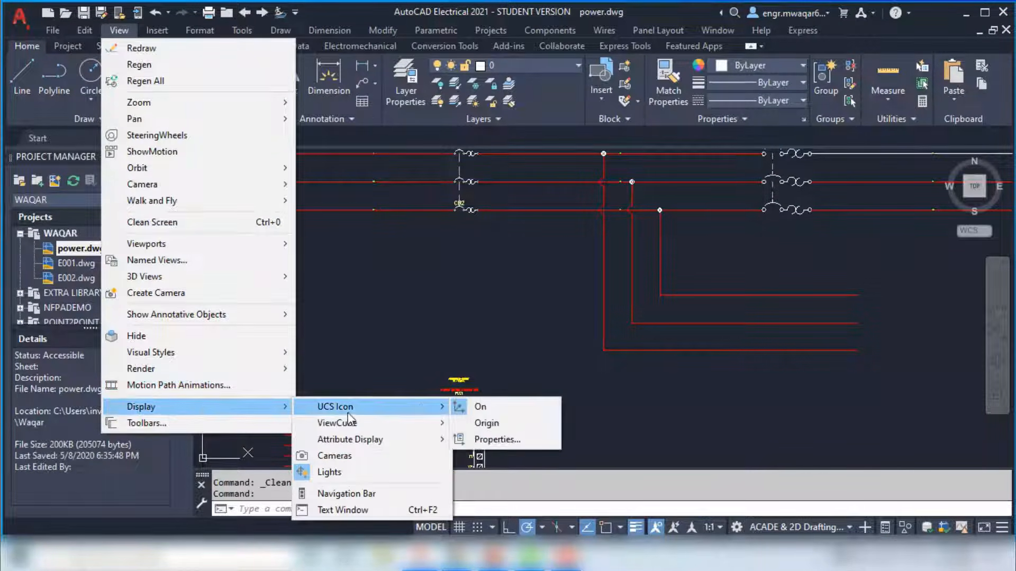
left_click(424, 306)
key("Escape")
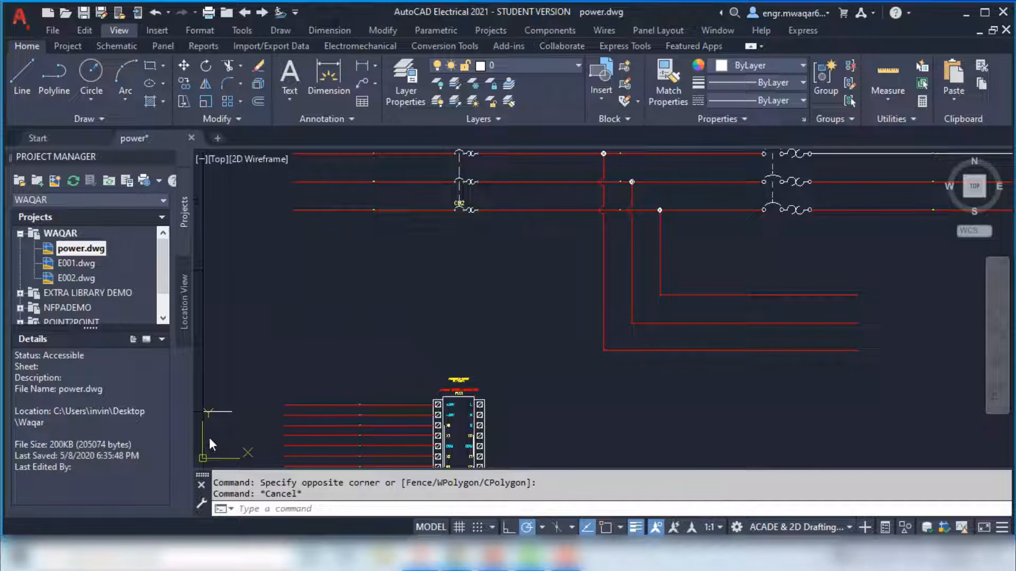
Step: Turn on the display of the UCS icon in the power drawing
left_click(157, 30)
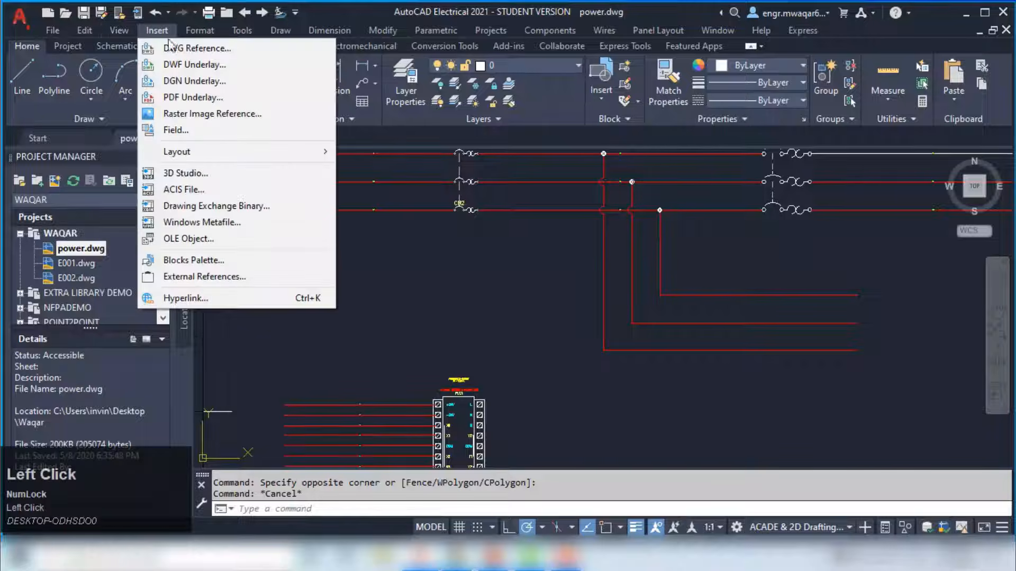
mouse_move(119, 30)
mouse_move(222, 410)
mouse_move(321, 412)
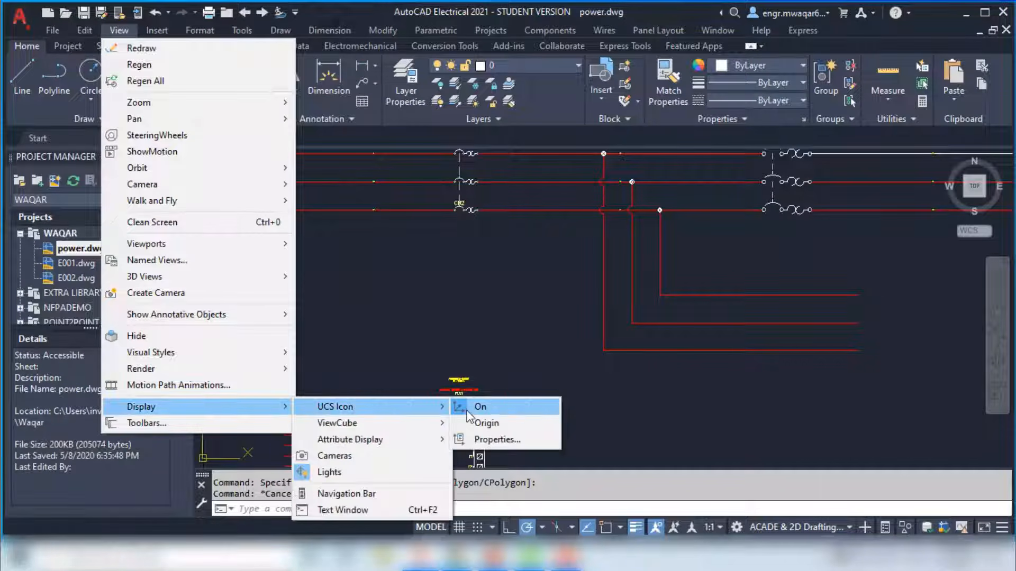
left_click(472, 409)
Step: Open the Layer Properties Manager and look through the complete layer list of the power drawing
left_click(198, 29)
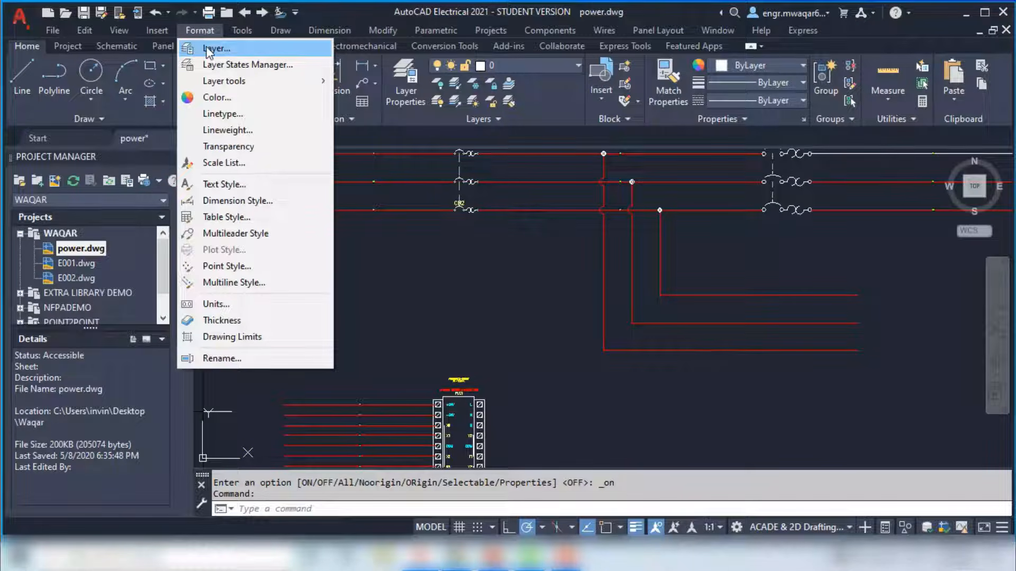
left_click(552, 95)
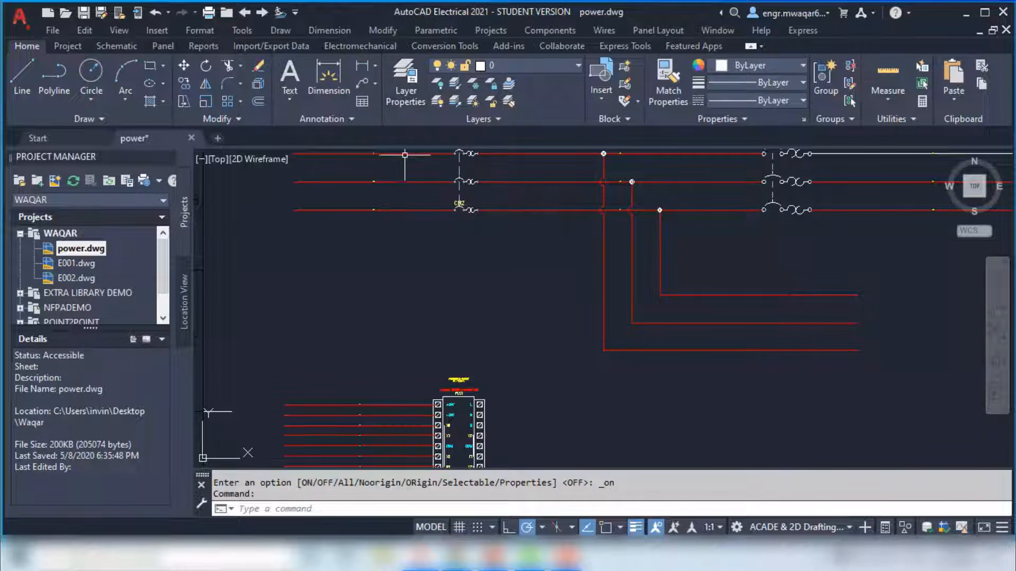
left_click(404, 84)
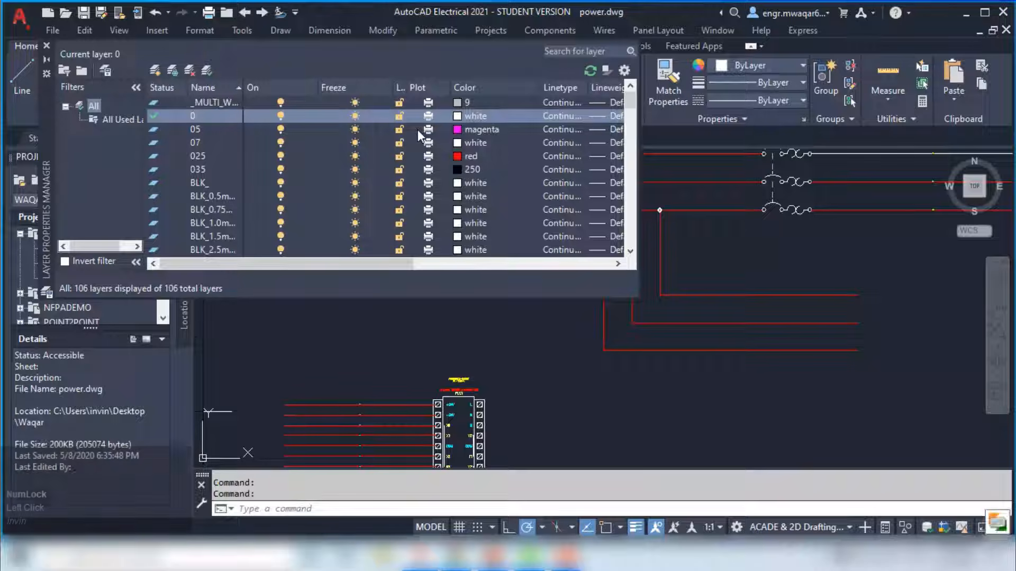
scroll(235, 191, "down", 20)
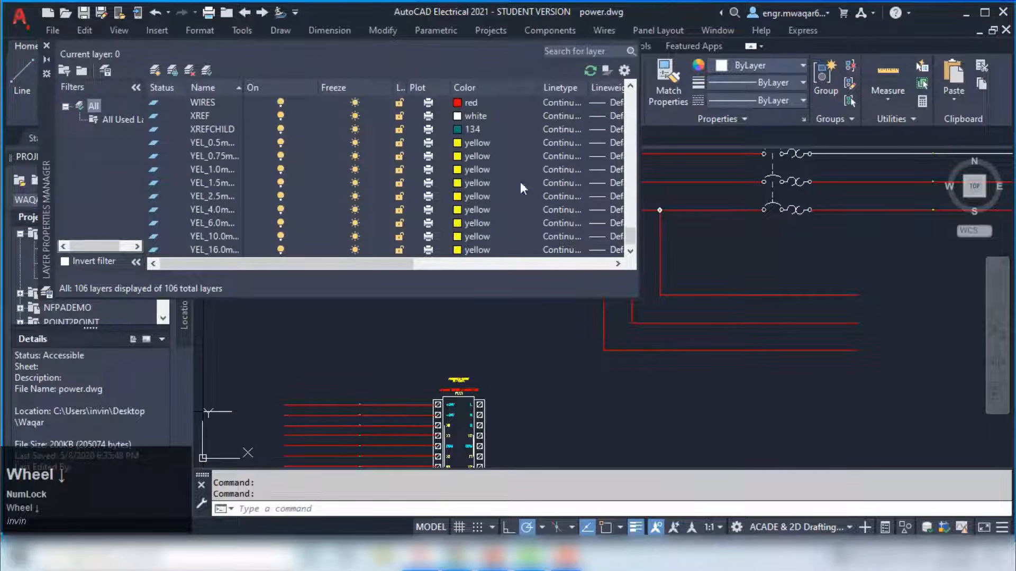
left_click_drag(630, 237, 630, 93)
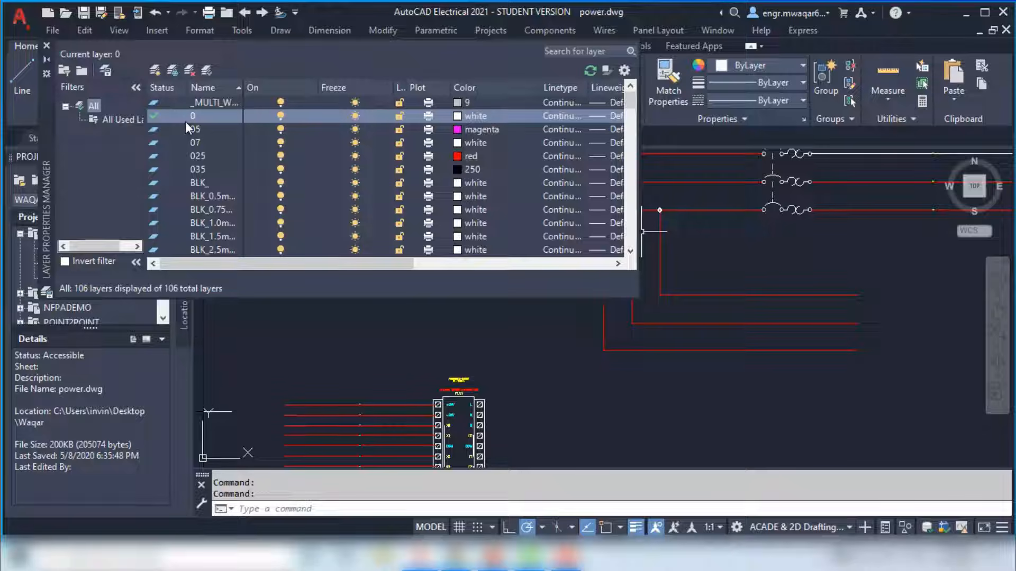
Step: Make layer 05 current, restore layer 0 as the current layer, and close the Layer Properties Manager
left_click(169, 130)
left_click(159, 142)
left_click(163, 155)
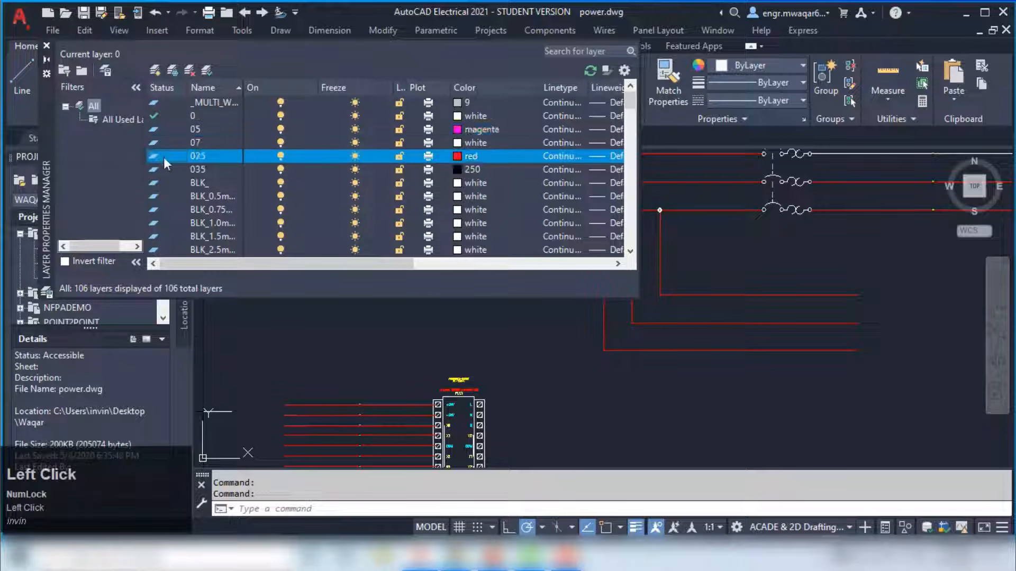
double_click(155, 129)
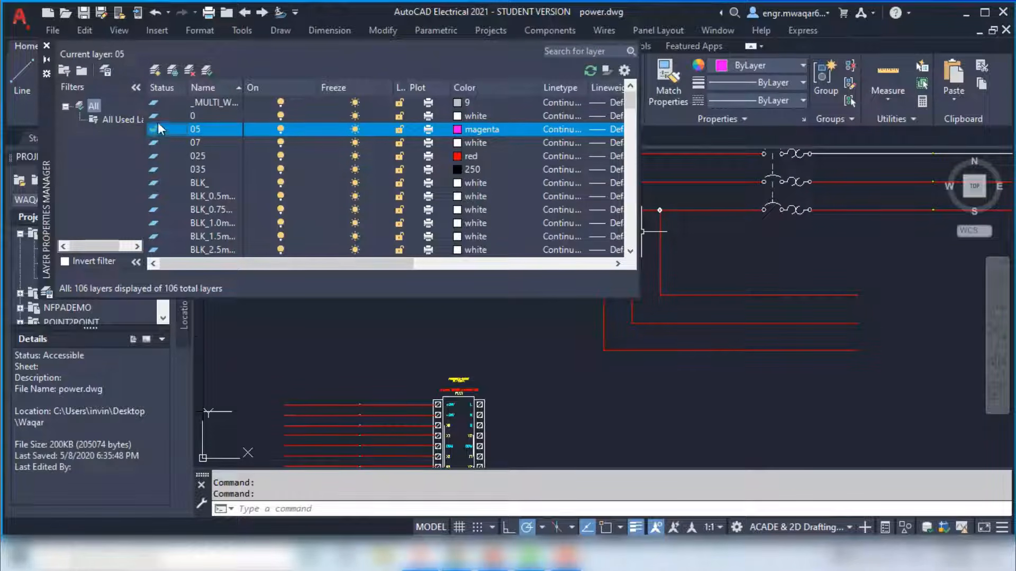
double_click(158, 117)
scroll(165, 137, "down", 3)
left_click(46, 45)
Step: Expand the additional layer tools and make BLK_ the current layer
left_click(483, 119)
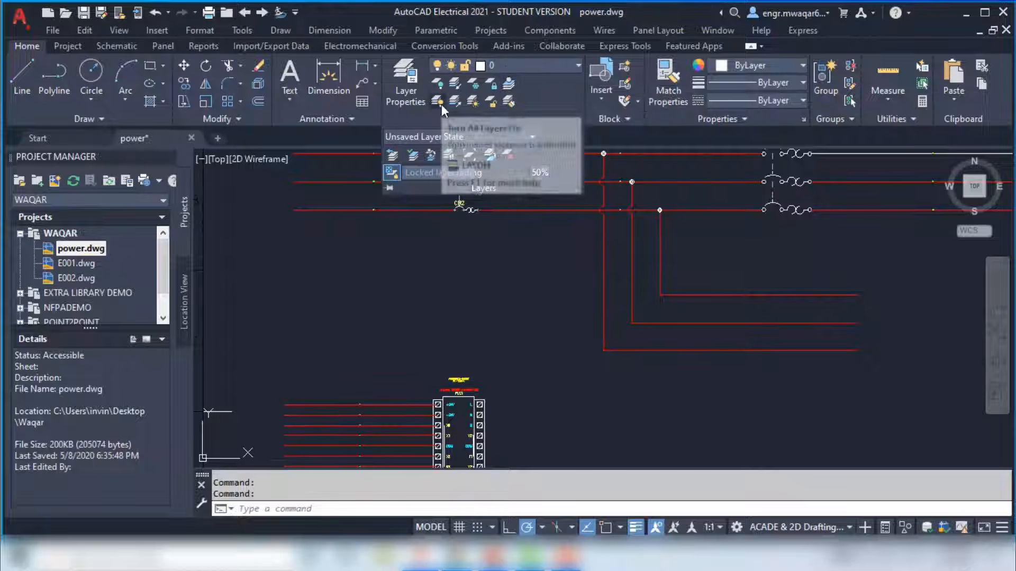
left_click(506, 65)
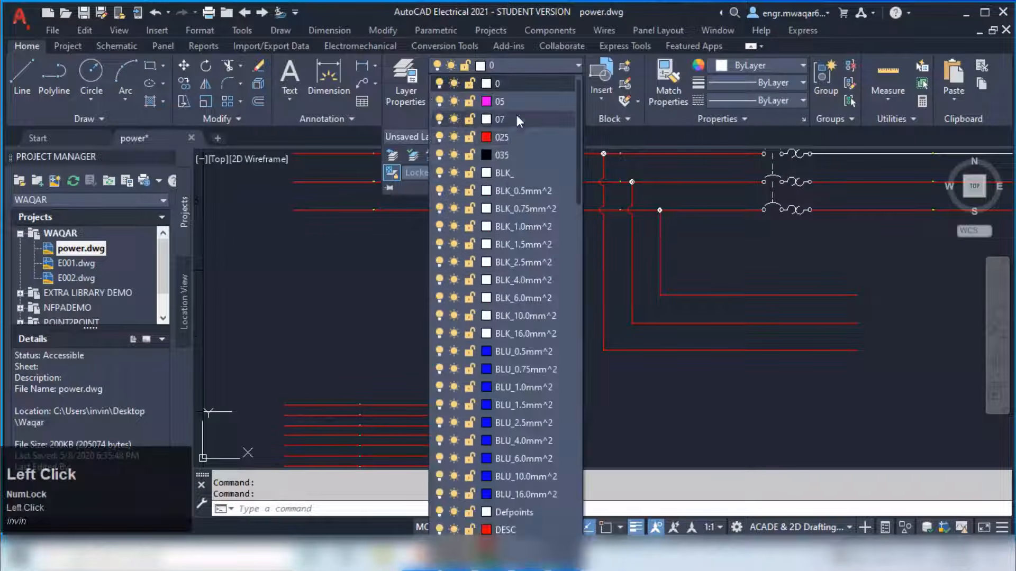
left_click(495, 177)
Step: Make WIRES the current layer and reopen the Layer Properties Manager
left_click(510, 85)
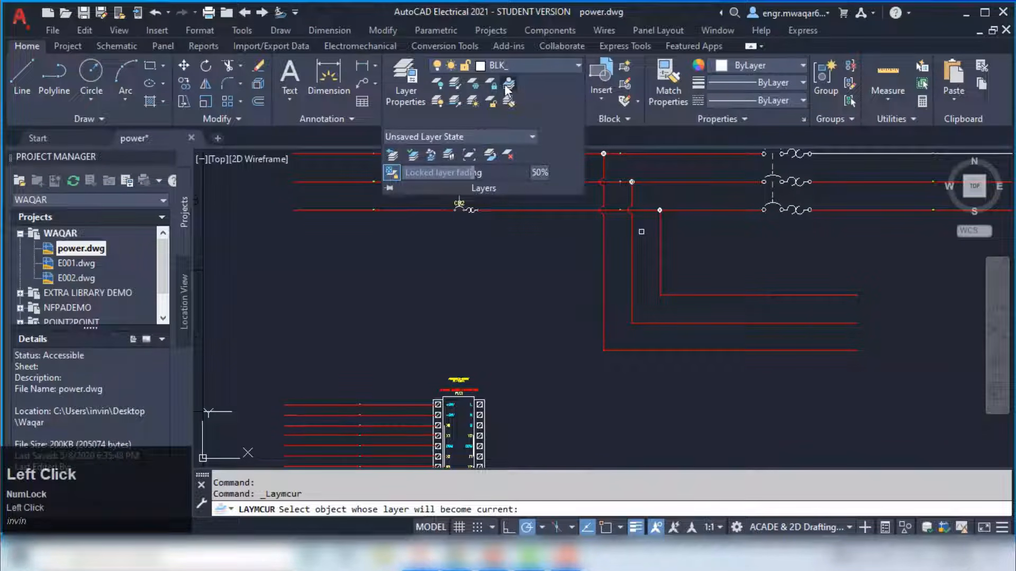
left_click(508, 65)
scroll(476, 132, "up", 1)
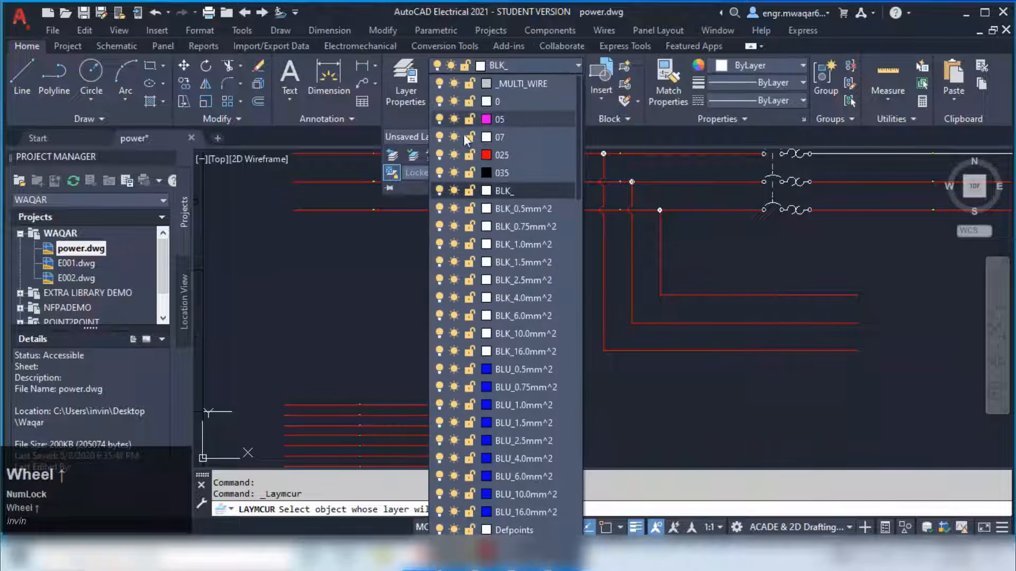
left_click(461, 104)
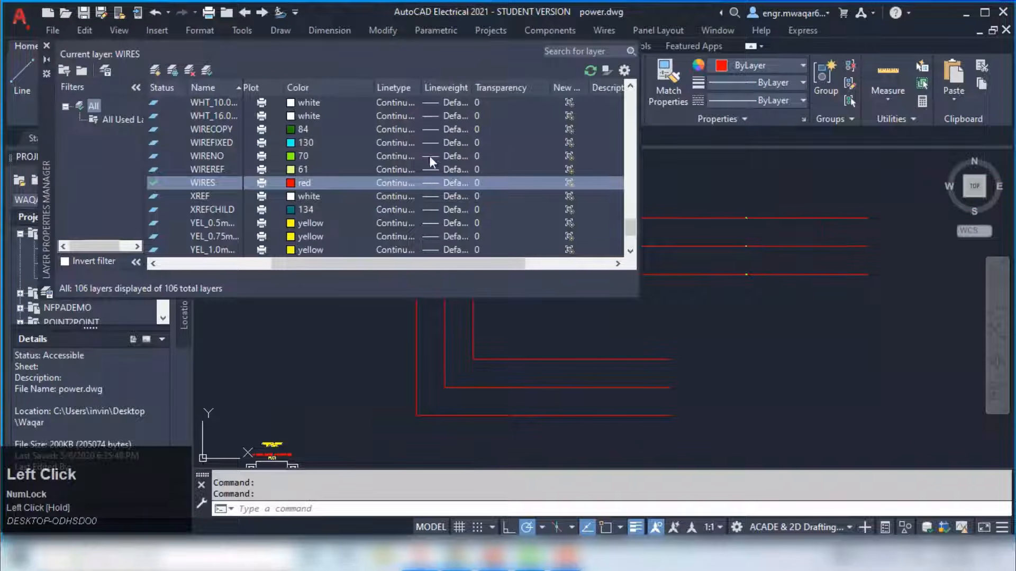
Step: Set the WIRES layer's lineweight to 0.30 mm and toggle the lineweight display in the drawing
left_click(427, 187)
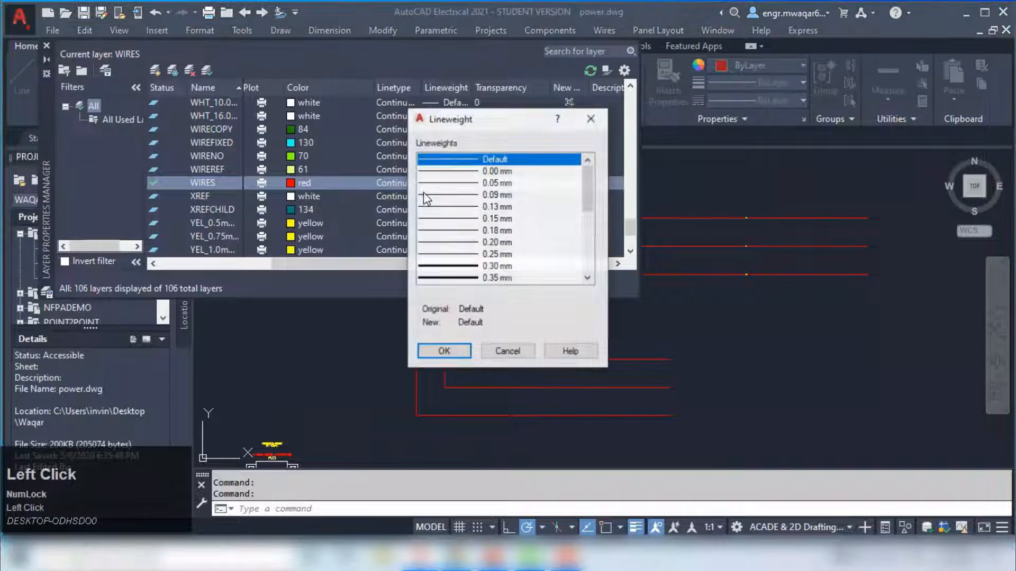
left_click(497, 265)
left_click(445, 348)
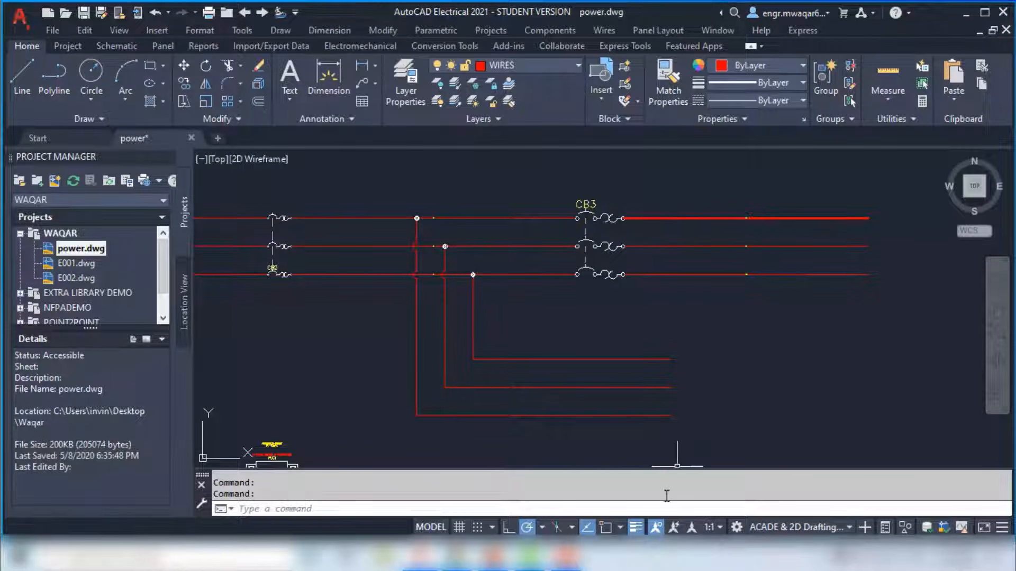
left_click(632, 528)
left_click(637, 528)
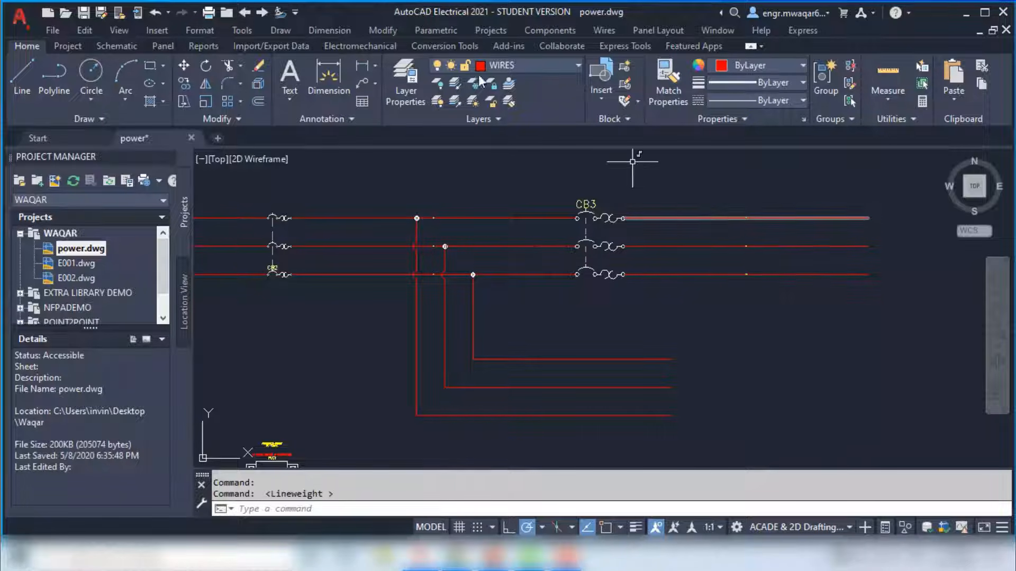
Step: Try to set the WIRES layer's lineweight to Default and turn on the lineweight display
left_click(405, 82)
left_click(613, 183)
left_click(479, 160)
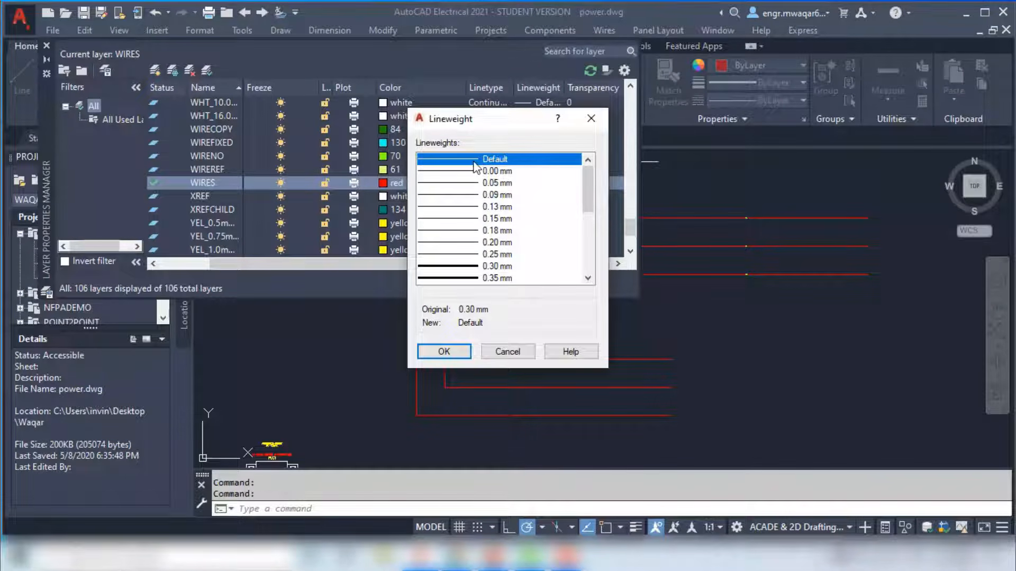
left_click(444, 347)
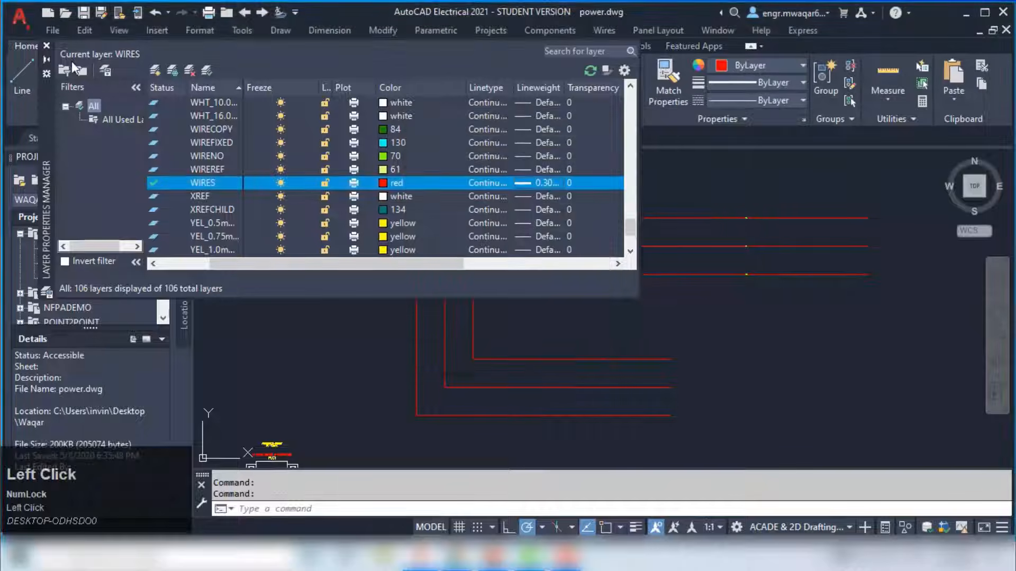
left_click(636, 527)
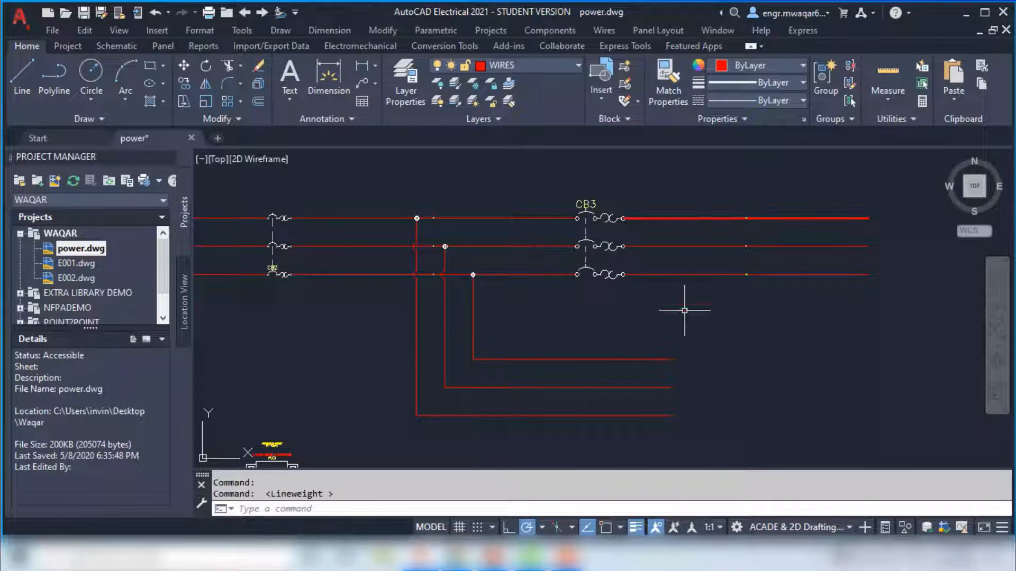
Step: Set the WIRES layer's lineweight to Default and close the Layer Properties Manager
left_click(405, 85)
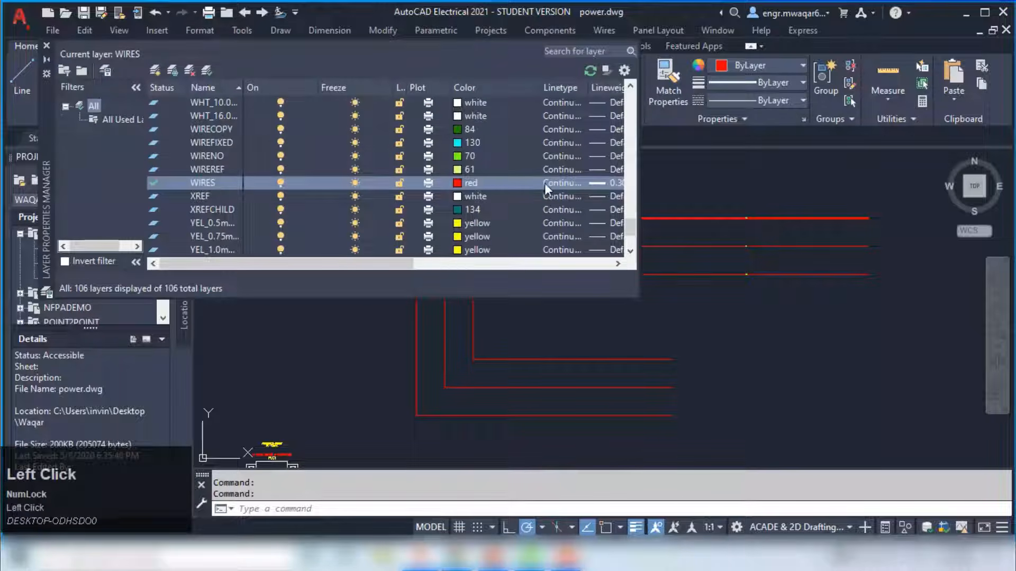
left_click(611, 182)
left_click(476, 156)
left_click(455, 350)
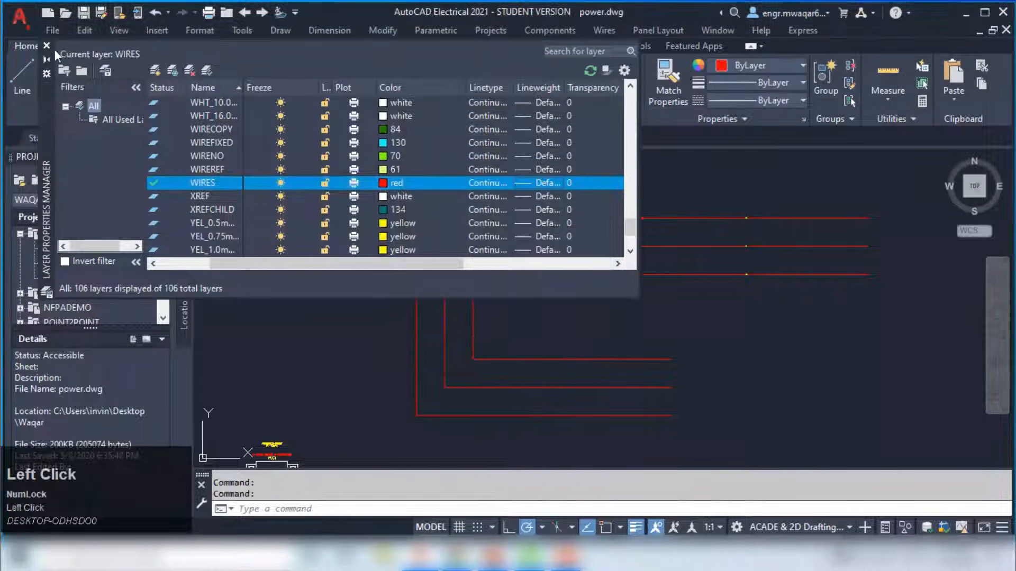
left_click(47, 46)
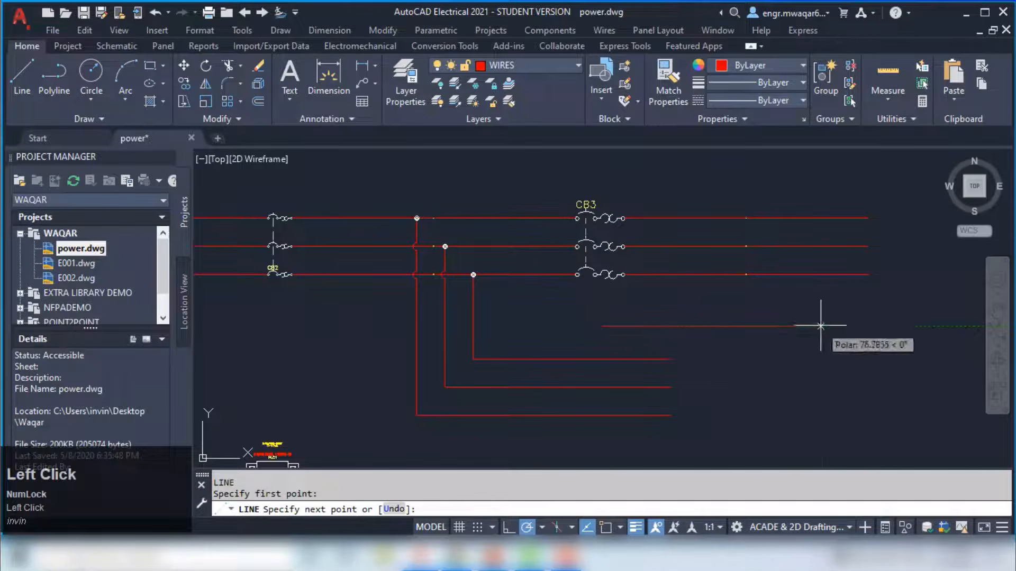
Step: Draw a horizontal line about 76 units long below the wires after CB3 and divide it into 5 segments
left_click(820, 326)
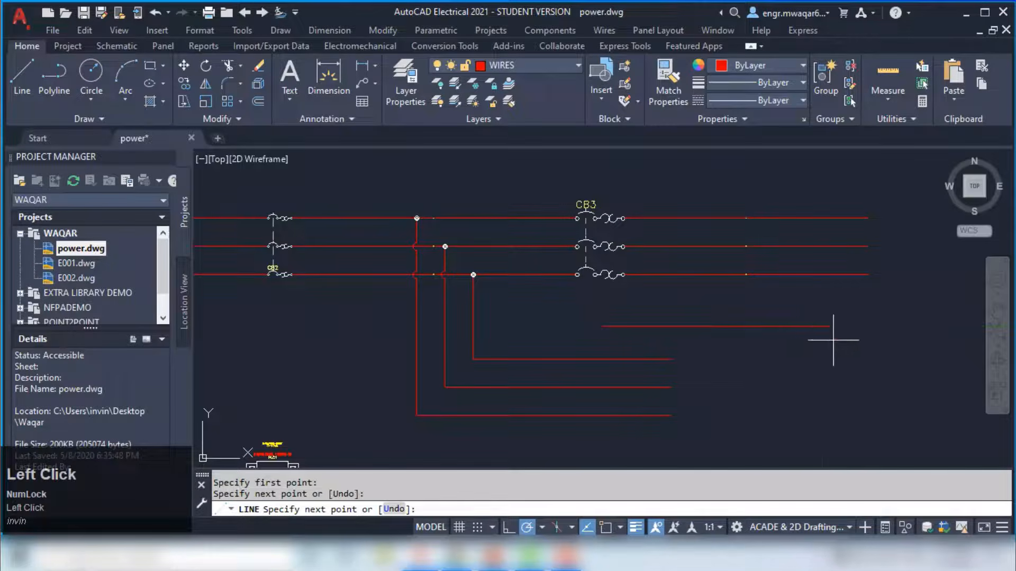
key("Escape")
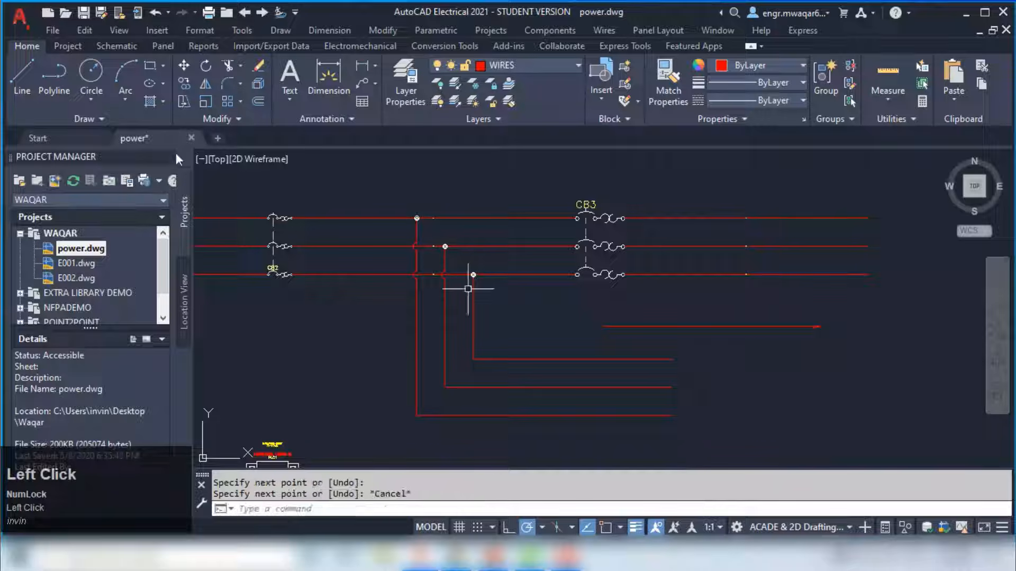
left_click(90, 119)
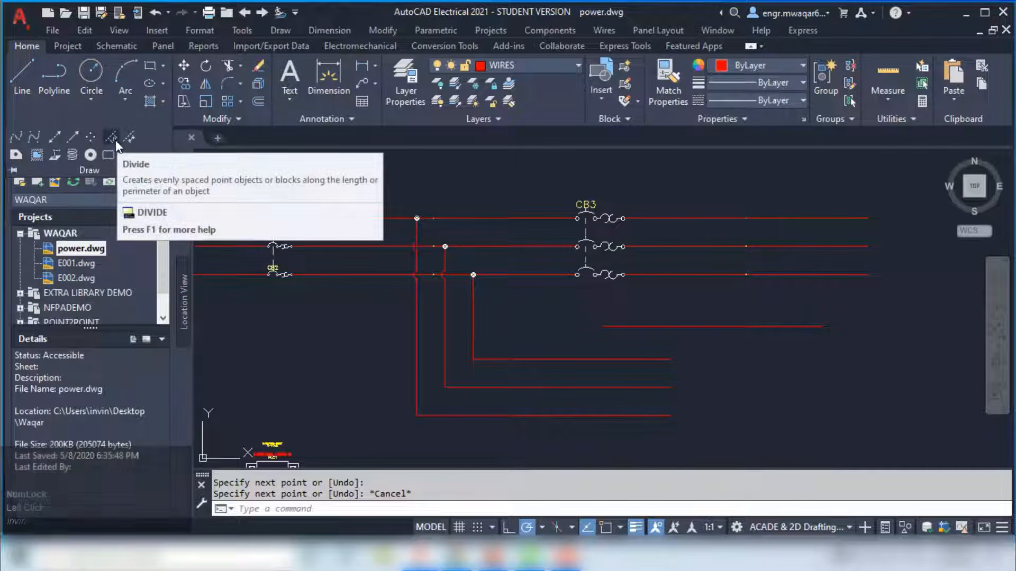
left_click(111, 137)
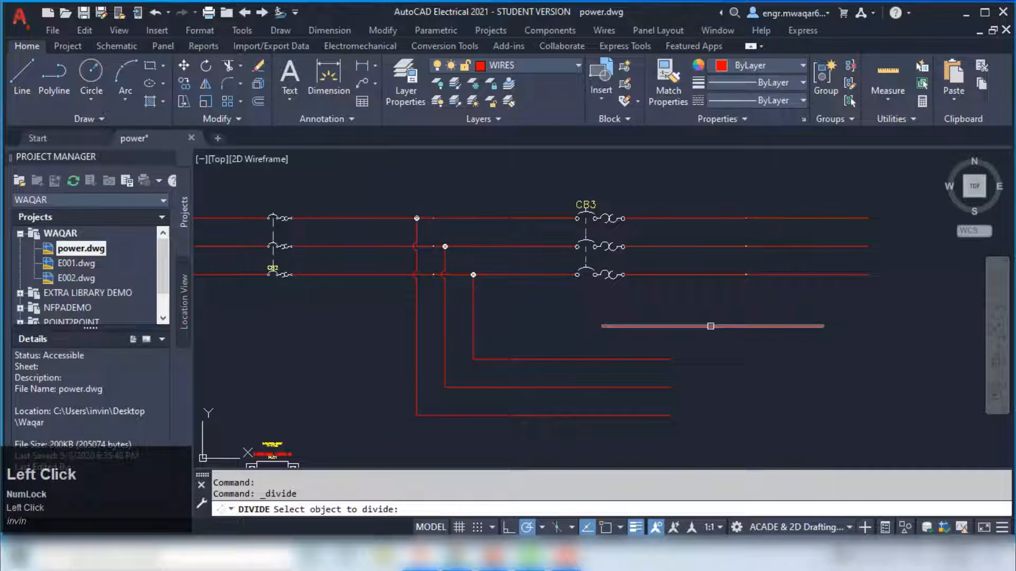
left_click(710, 326)
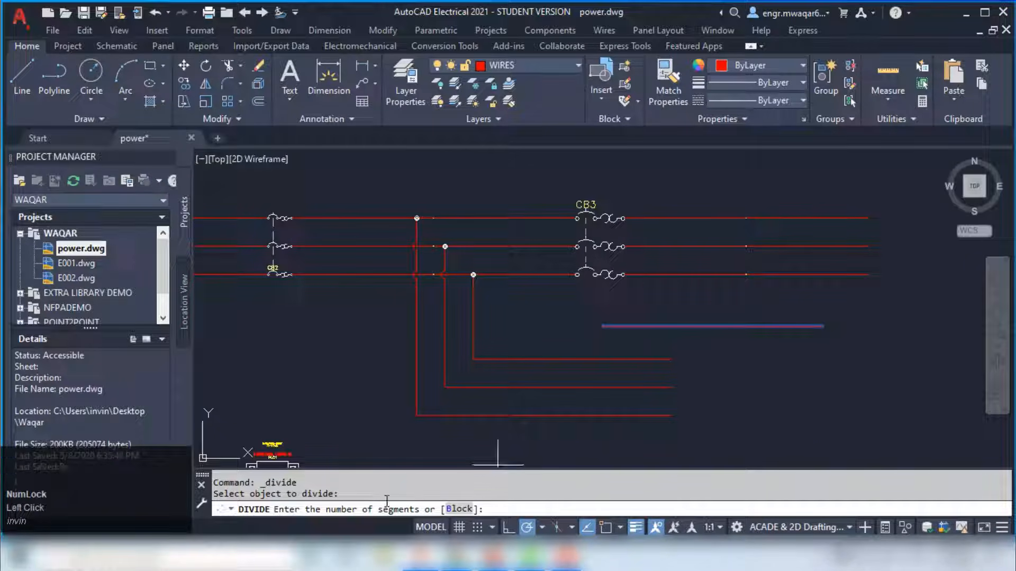
left_click(496, 509)
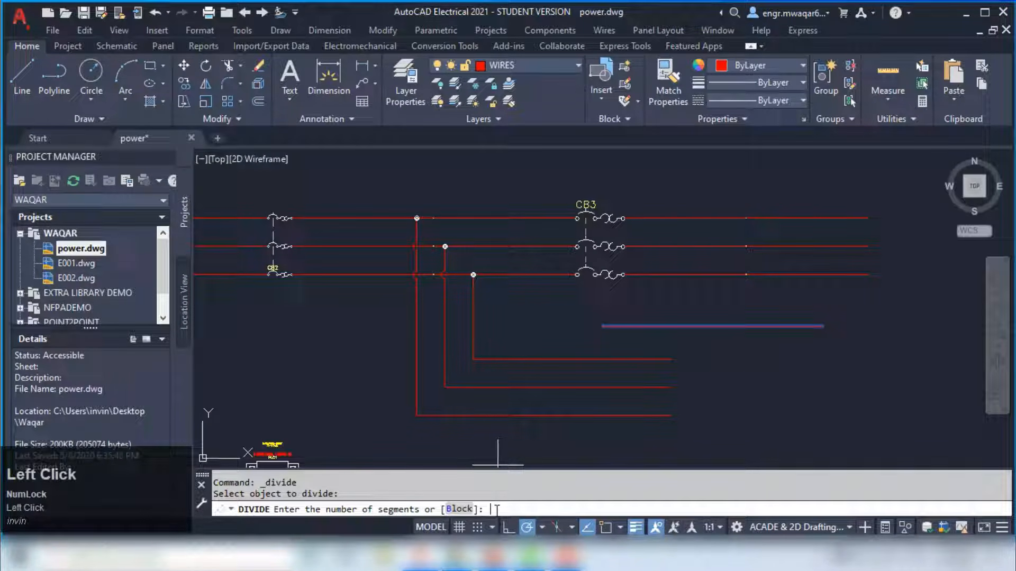
type("5")
key("Return")
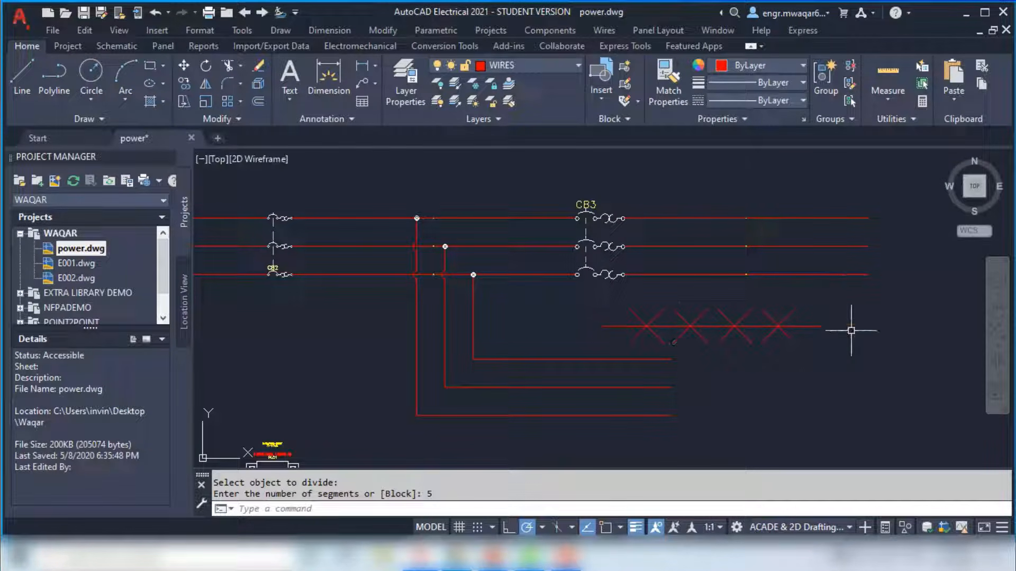
Step: Erase the divided line with its point markers and save the power drawing
left_click(849, 311)
left_click(589, 365)
key("Delete")
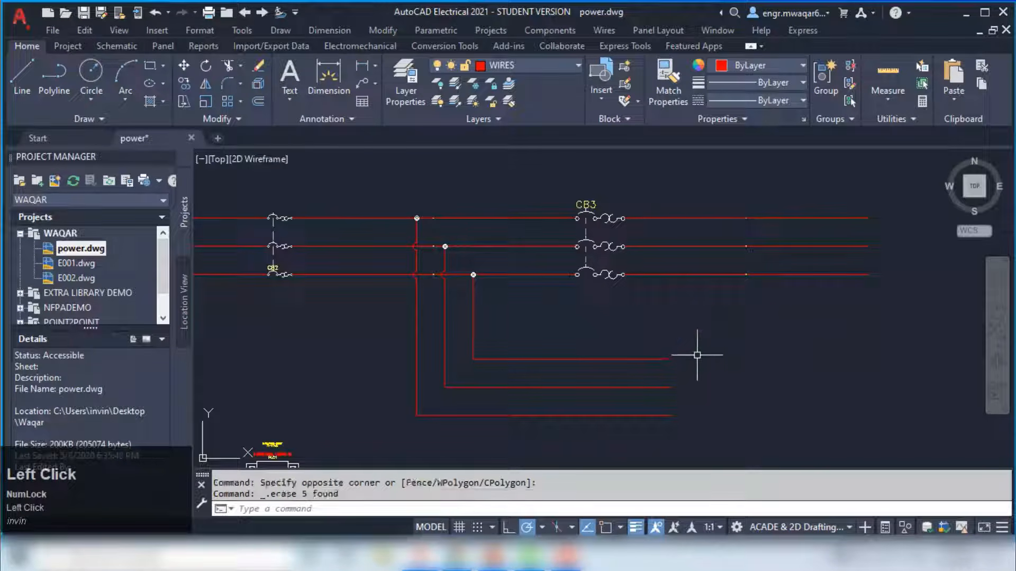
key("ctrl+s")
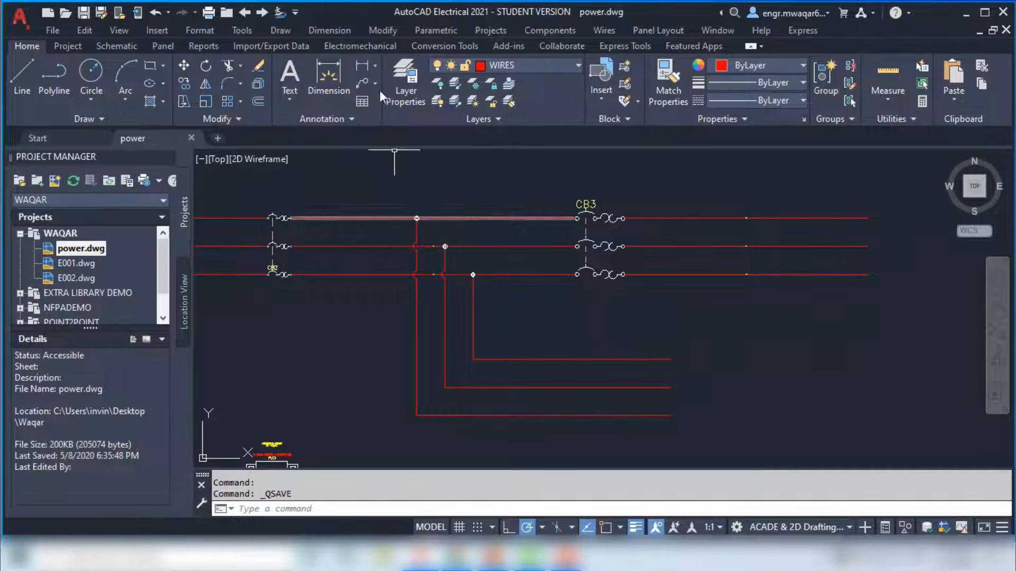
Step: Open the Text Style settings for viewing and close them
left_click(197, 29)
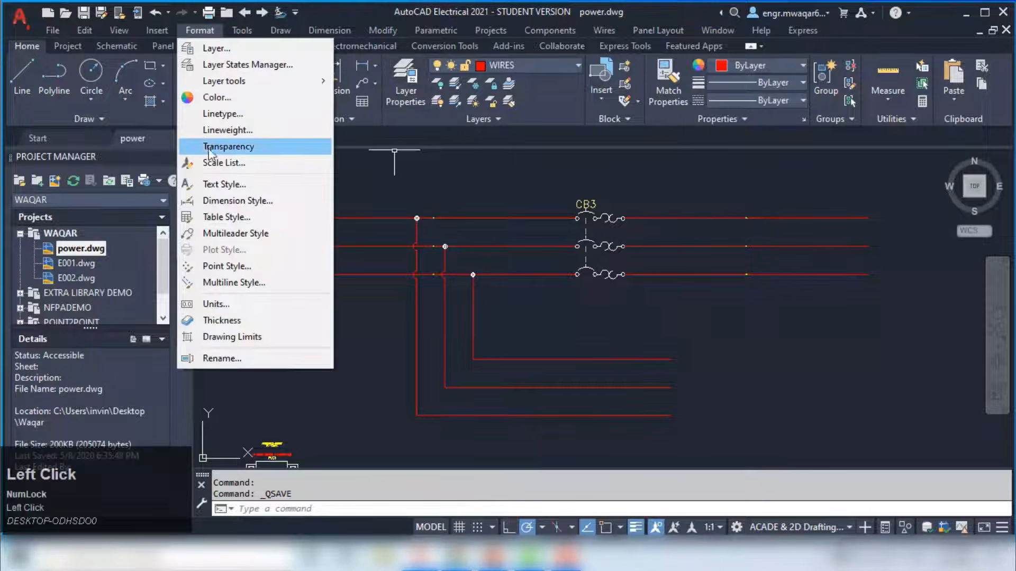
left_click(227, 184)
left_click(639, 412)
Step: Open the override of the current STANDARD dimension style and review its arrow and text settings, including the text height
left_click(197, 30)
left_click(227, 199)
left_click(660, 246)
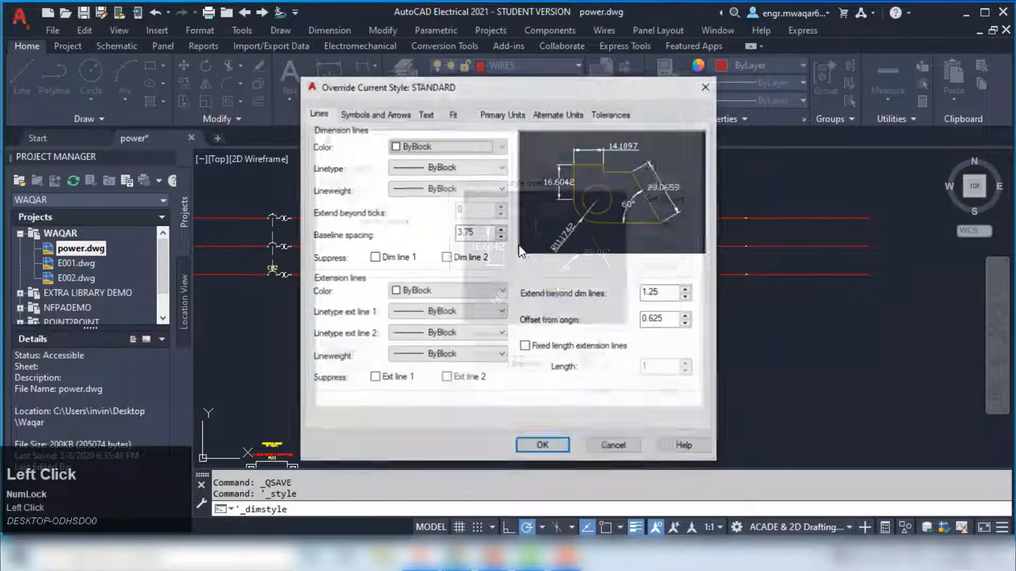
left_click(375, 113)
left_click(425, 113)
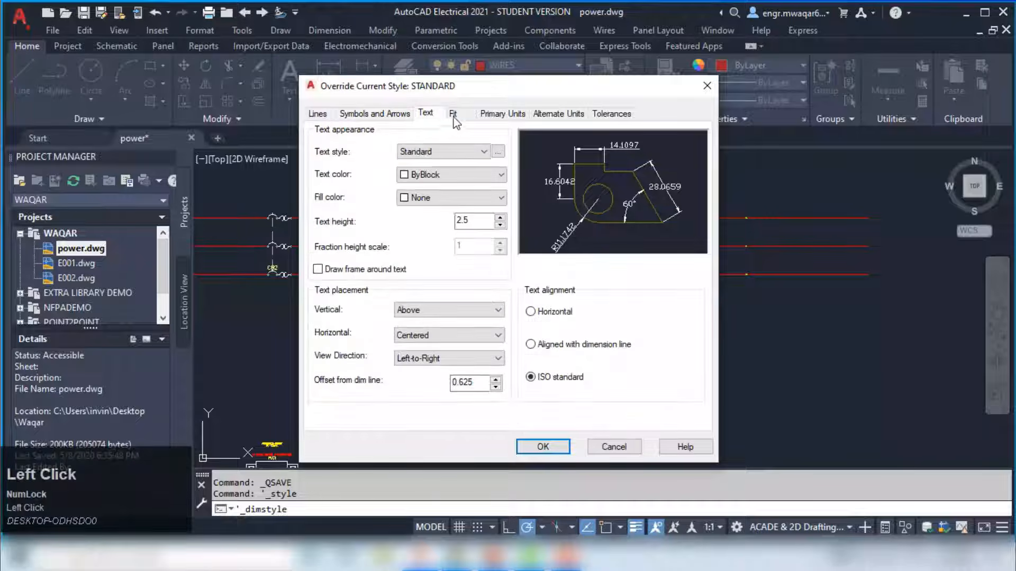
left_click_drag(474, 221, 449, 223)
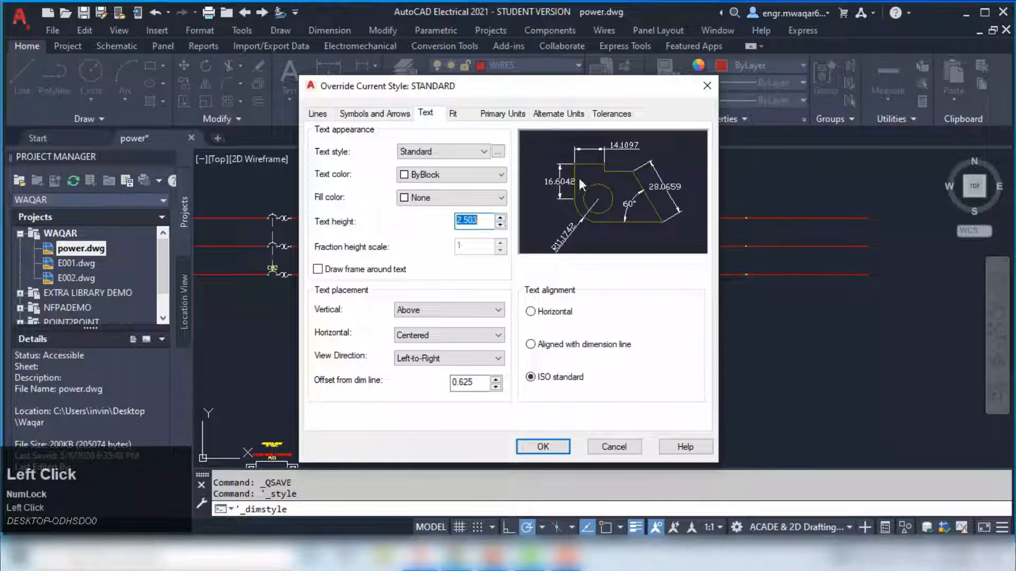
Step: Try Architectural and other primary unit formats in the STANDARD dimension style override, accept it, and clear the accidental object selection
left_click(453, 113)
left_click(502, 113)
left_click(460, 145)
left_click(422, 187)
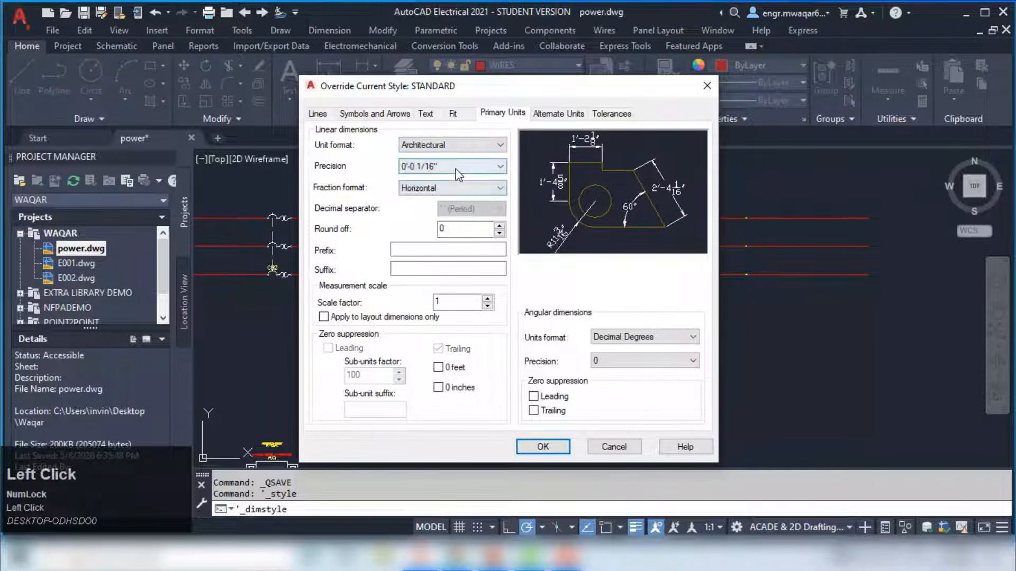
left_click(476, 145)
left_click(440, 158)
left_click(476, 145)
left_click(433, 207)
left_click(543, 446)
left_click(599, 390)
left_click(675, 390)
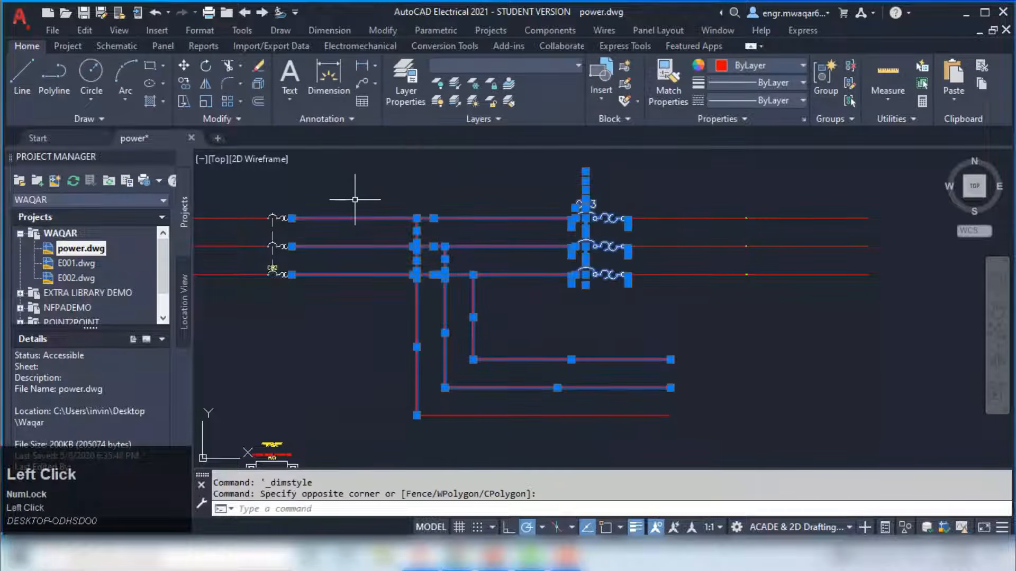
key("Escape")
Step: Set the point size to 15% relative to the screen in the point style
left_click(199, 30)
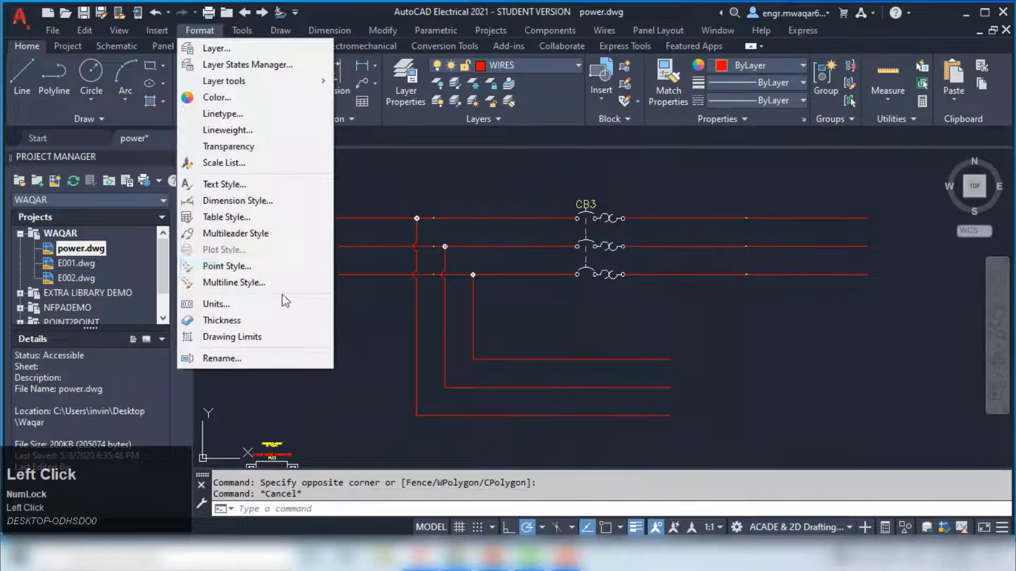
left_click(227, 266)
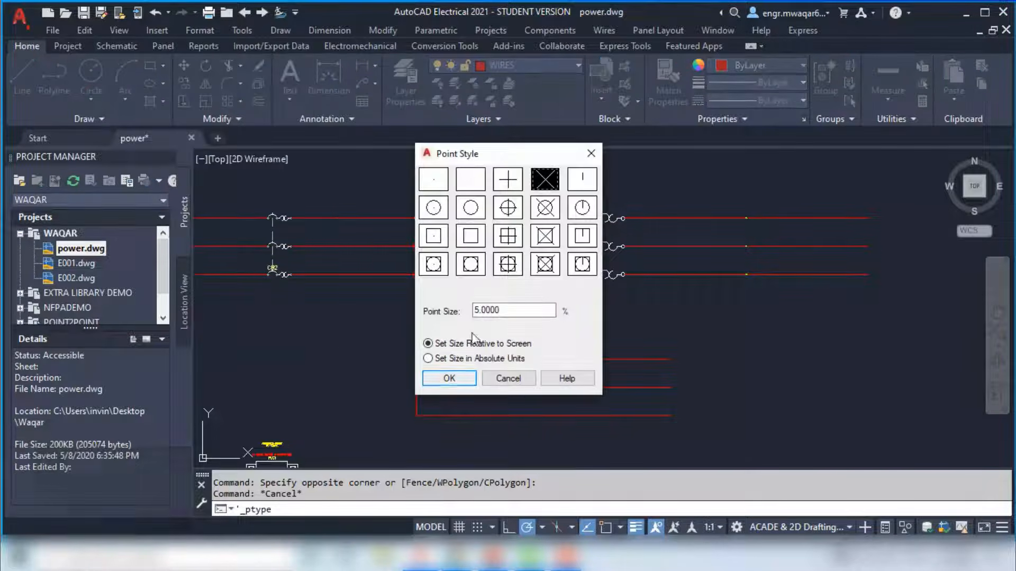
left_click_drag(475, 311, 480, 311)
type("1")
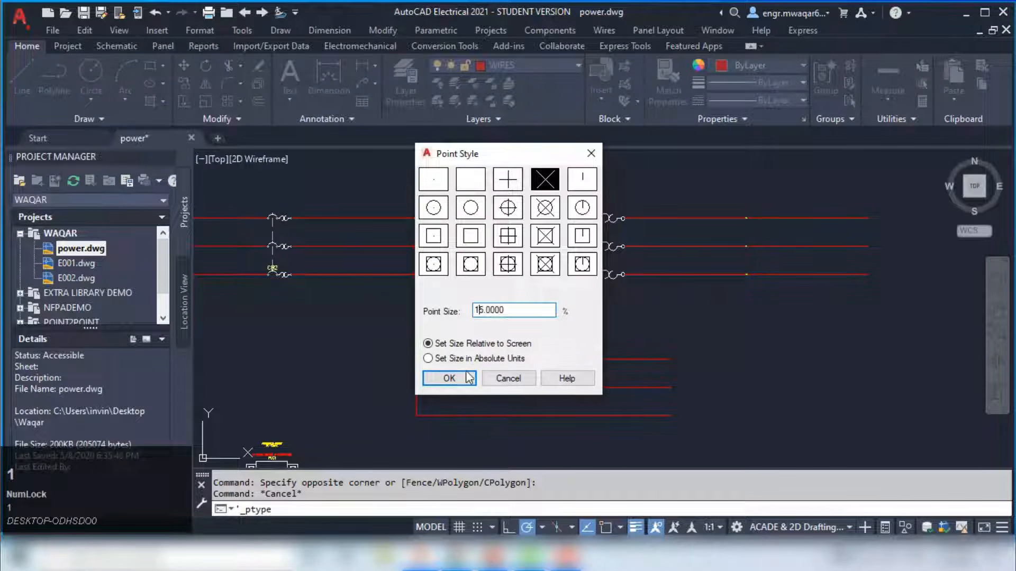
left_click(466, 376)
Step: Place a test point in the empty area below the wires after CB3 and delete it
left_click(473, 506)
type("PO")
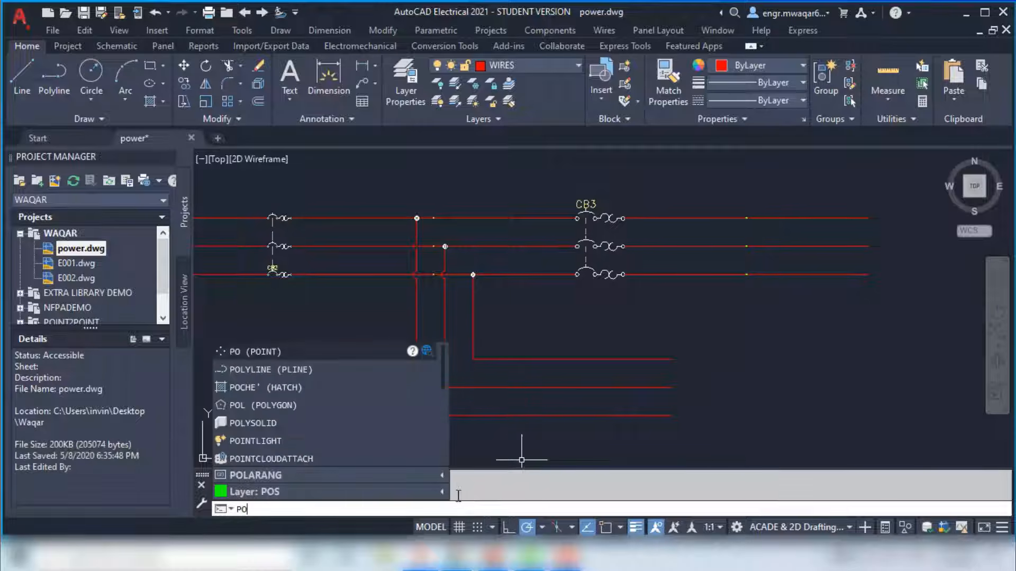
left_click(278, 351)
left_click(695, 330)
left_click(694, 330)
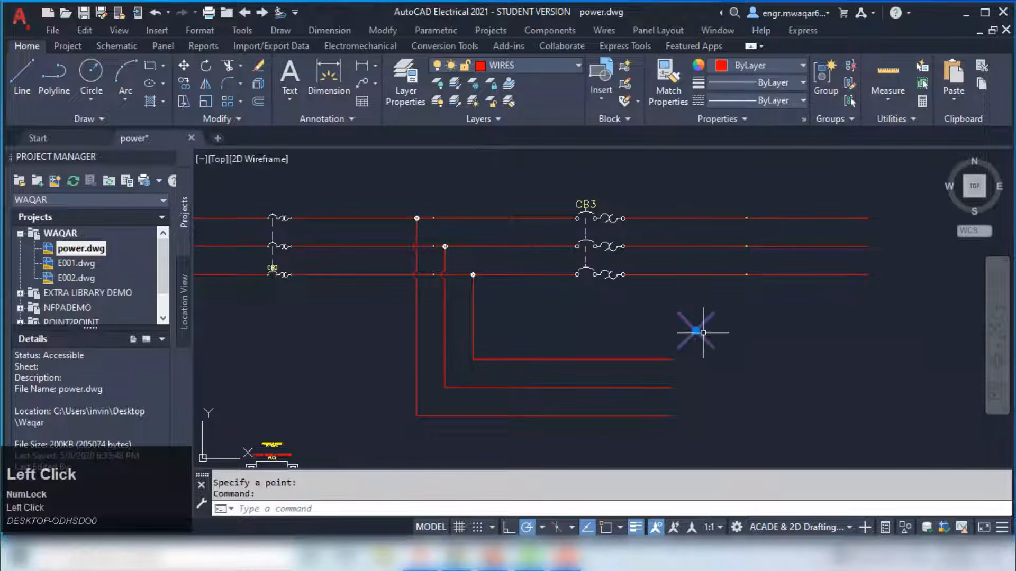
key("Delete")
Step: Open the program options and review the Display settings and the Open and Save settings
left_click(199, 30)
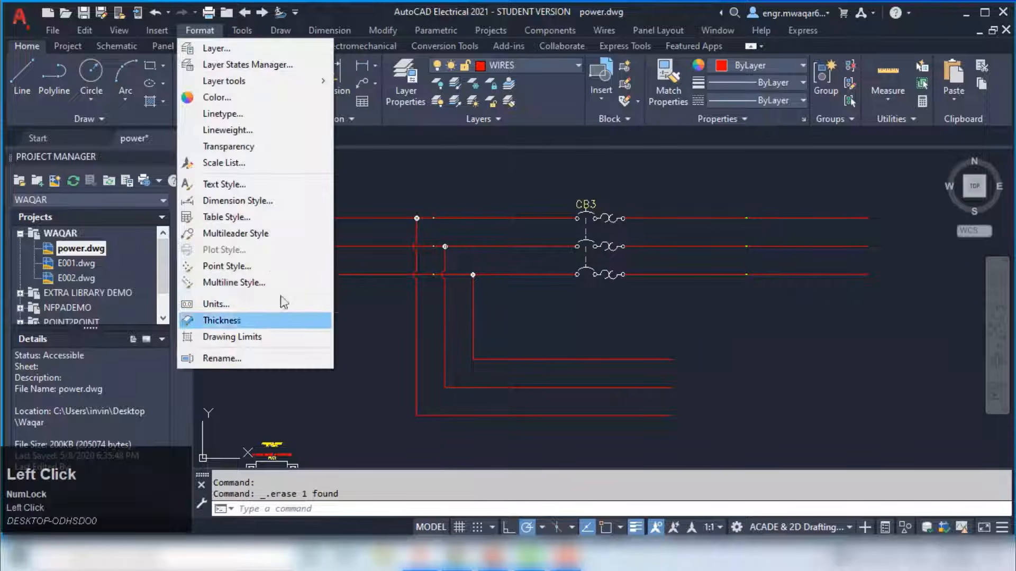
left_click(246, 339)
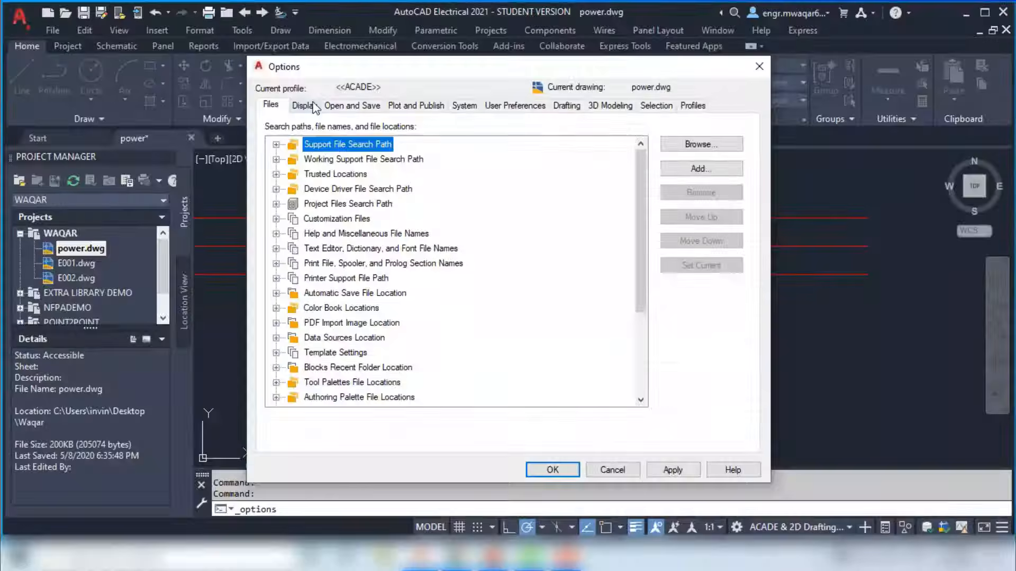
left_click(304, 105)
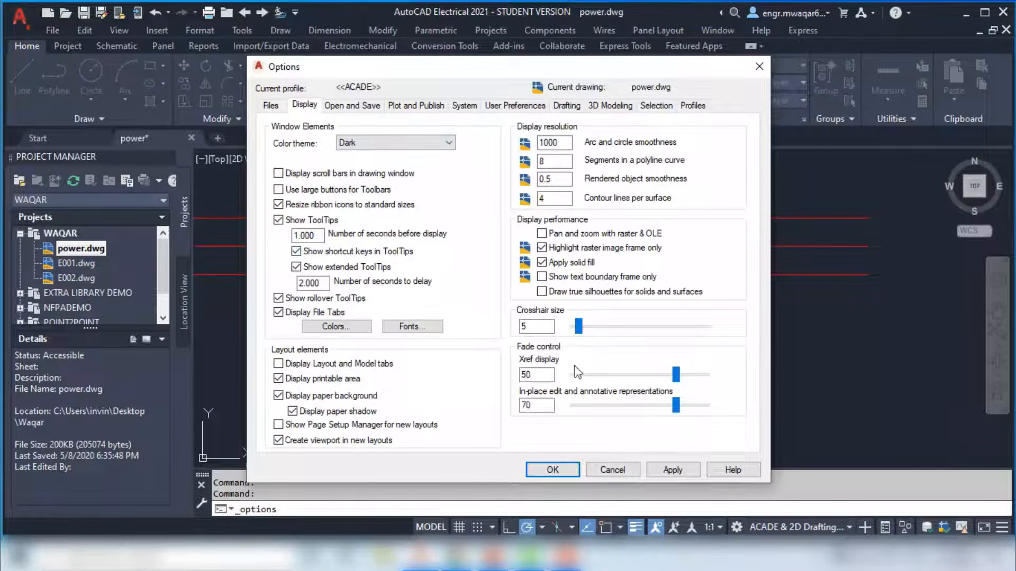
left_click(352, 105)
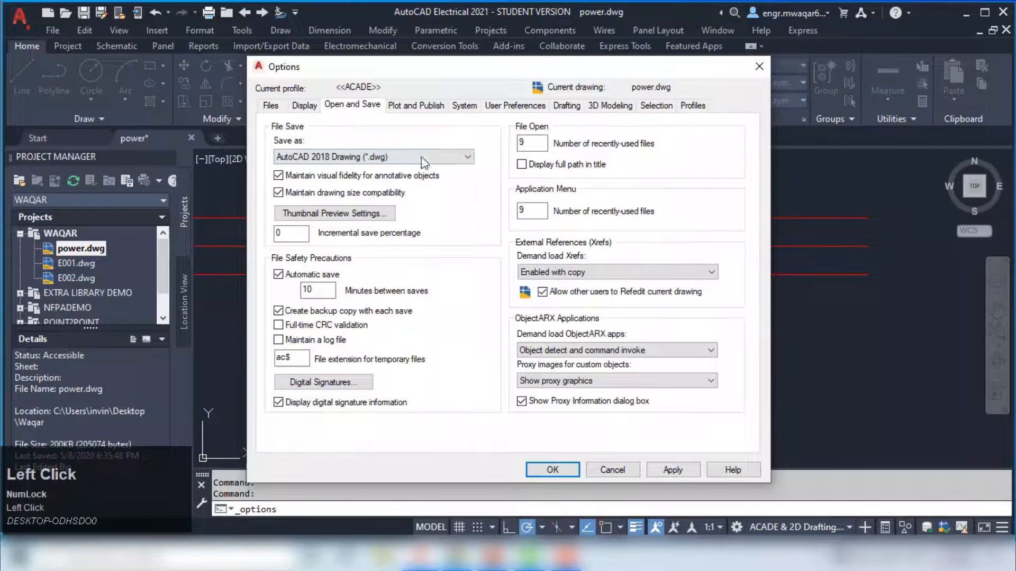
Step: Try AutoCAD 2007/LT2007 Drawing as the default save format and return it to AutoCAD 2018 Drawing
left_click(468, 157)
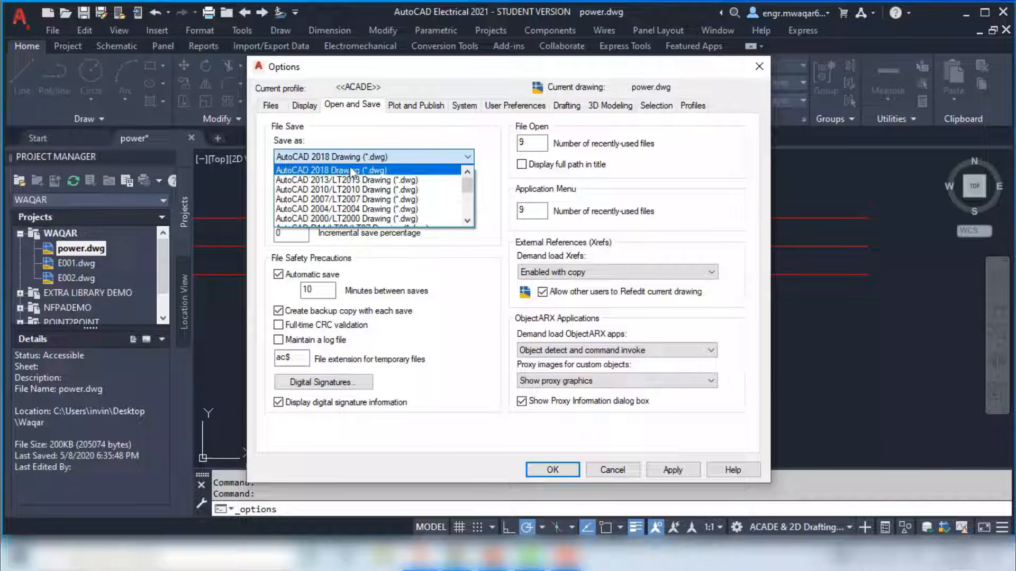
scroll(400, 195, "up", 2)
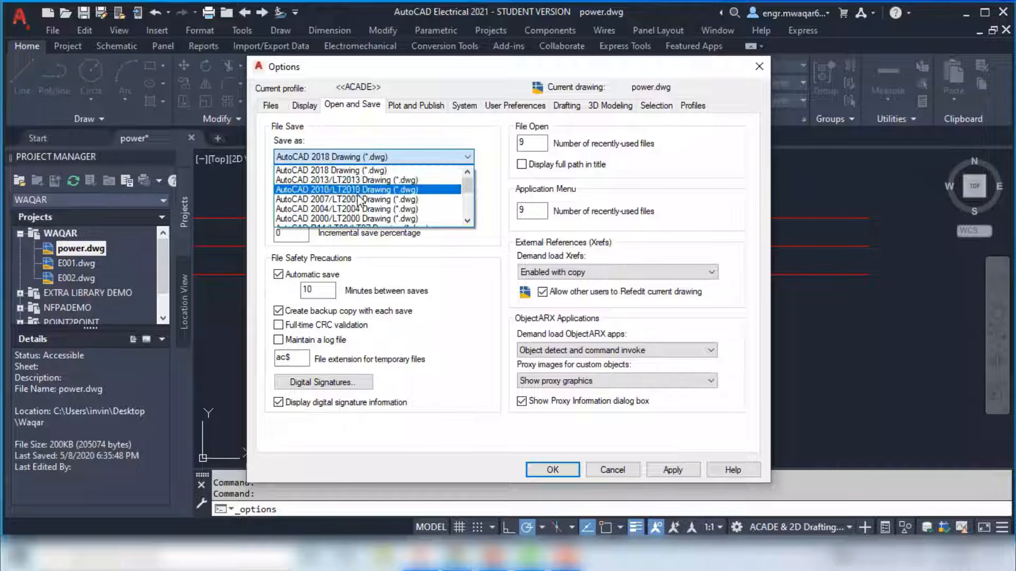
scroll(332, 214, "down", 1)
scroll(334, 203, "up", 1)
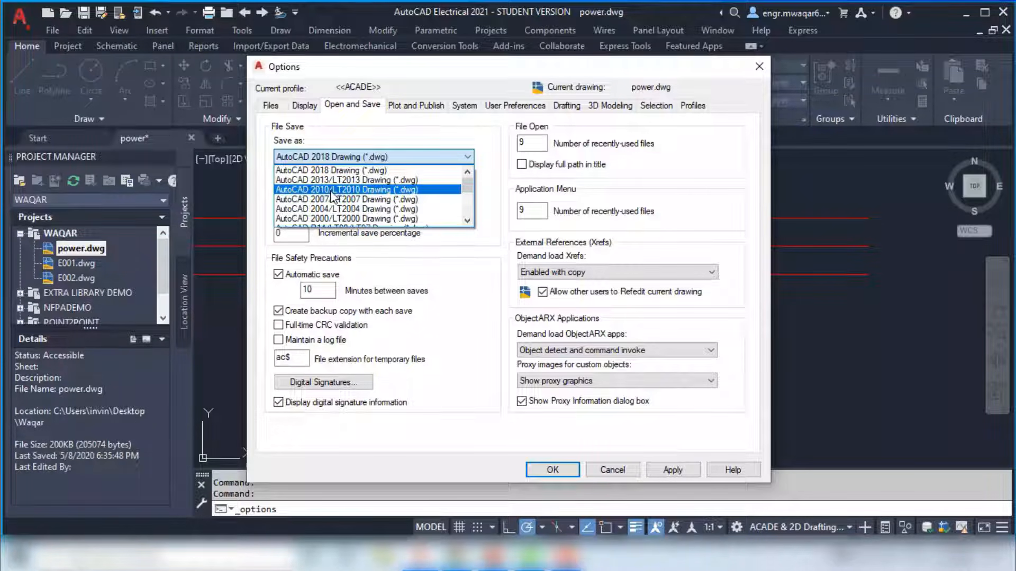
left_click(333, 201)
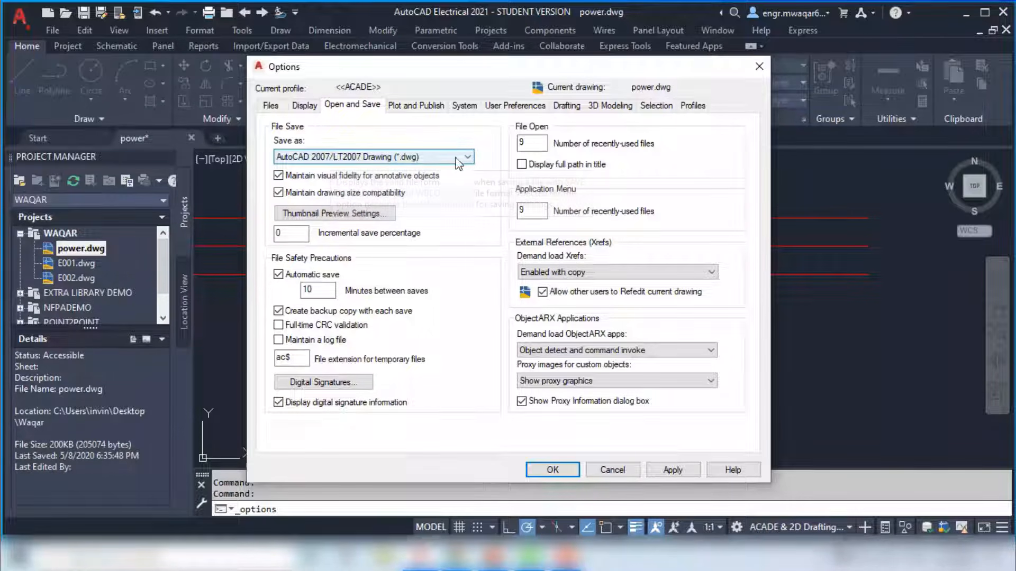
left_click(334, 157)
scroll(354, 203, "up", 2)
left_click(338, 170)
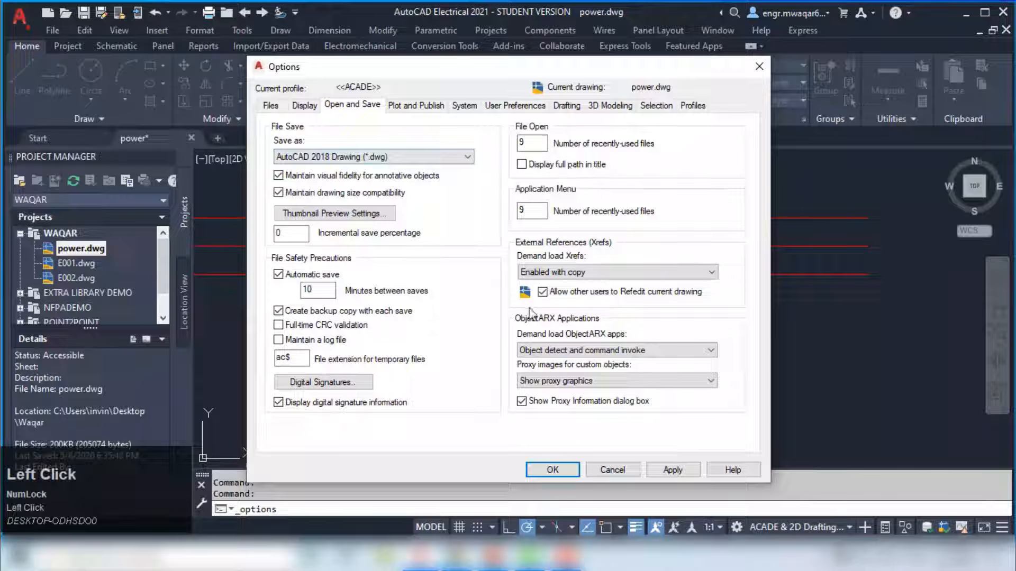
Step: Try an automatic save interval of 5 minutes and return it to 10 minutes
left_click(316, 290)
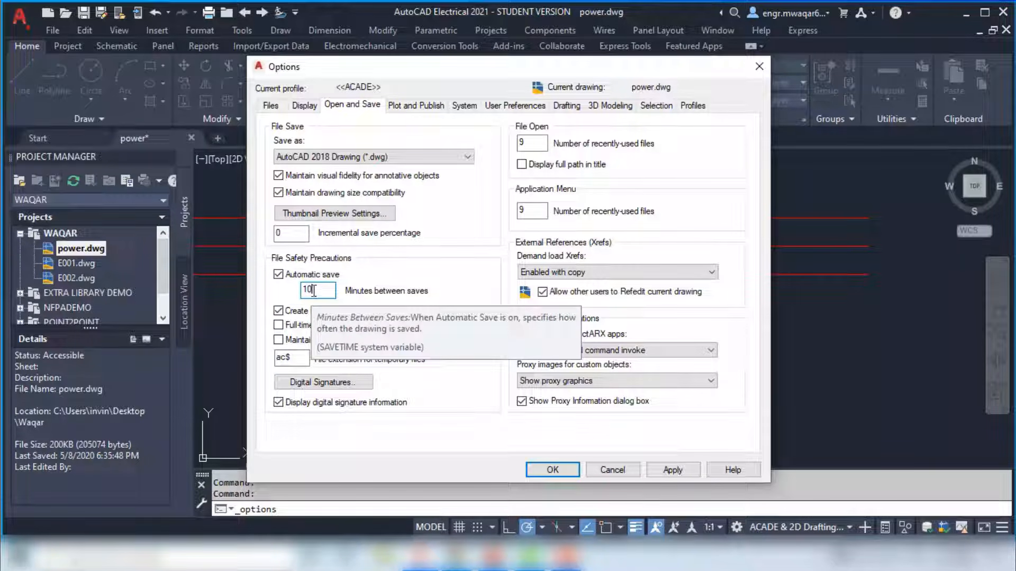
left_click_drag(313, 291, 304, 293)
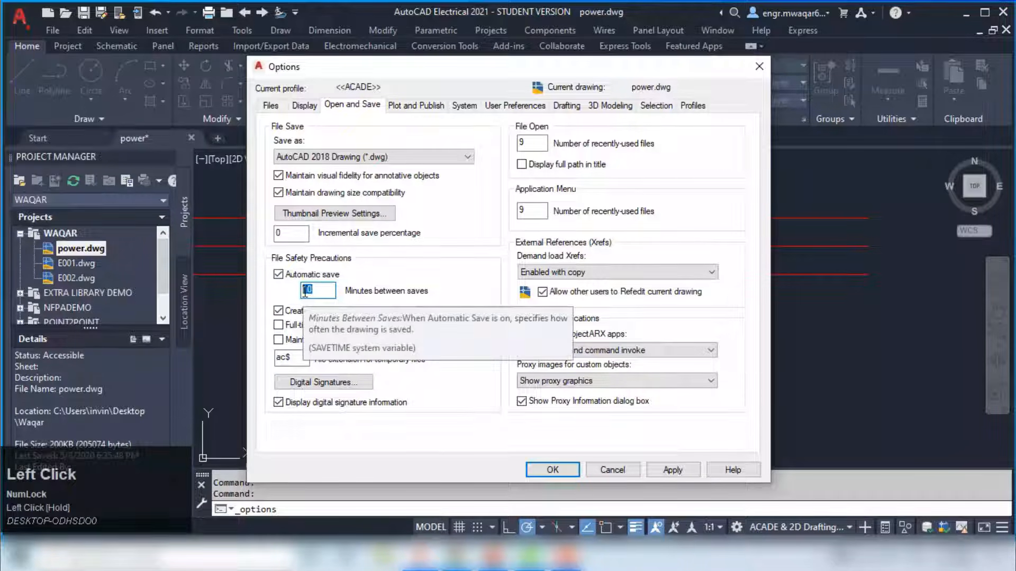
left_click(315, 289)
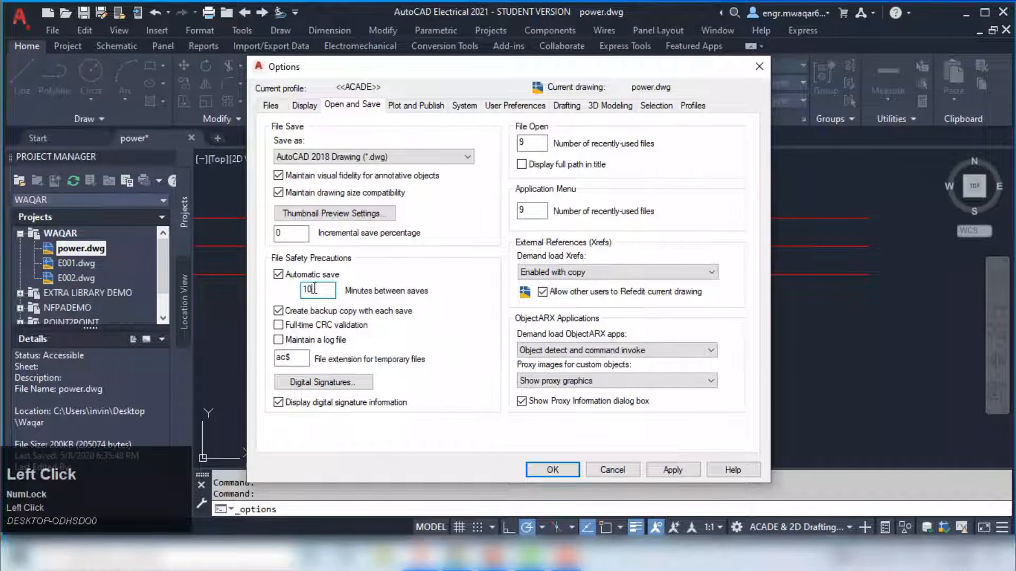
left_click(318, 289)
type("5")
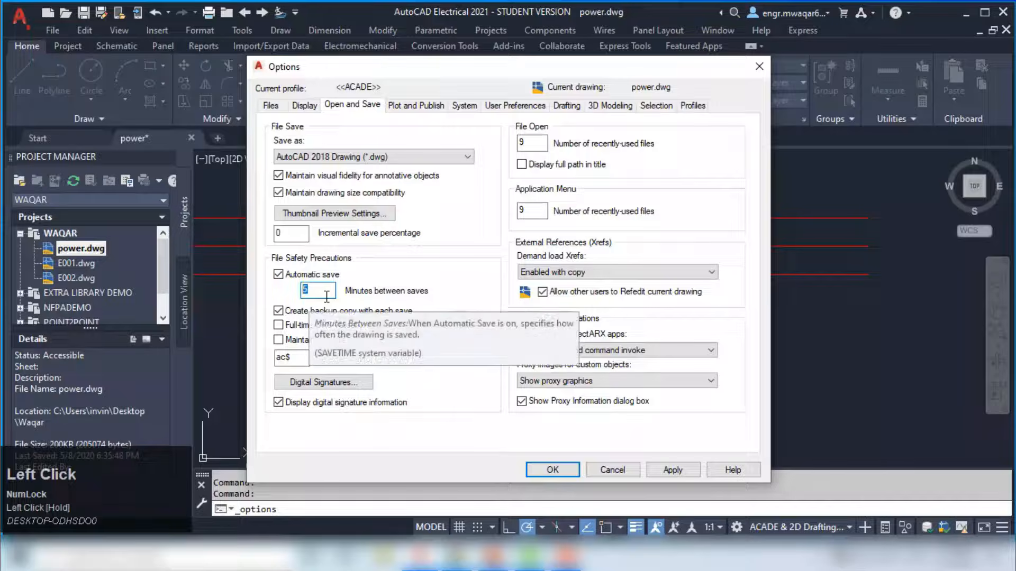
type("10")
Step: Review the Plot and Publish, System, User Preferences and Drafting options, including the default output device, aperture size and AutoSnap marker size
left_click(416, 105)
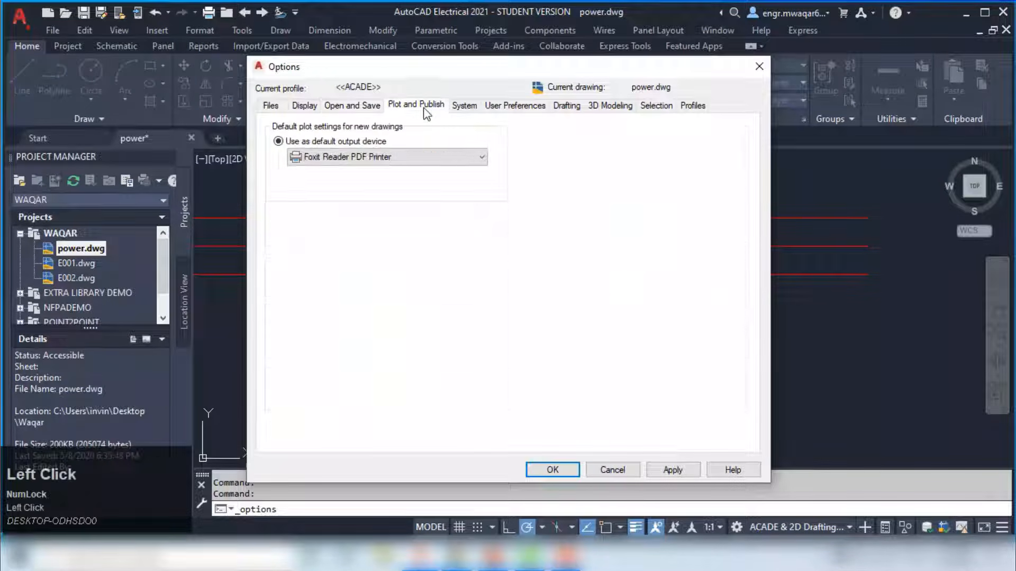
left_click(369, 161)
left_click(421, 154)
left_click(464, 106)
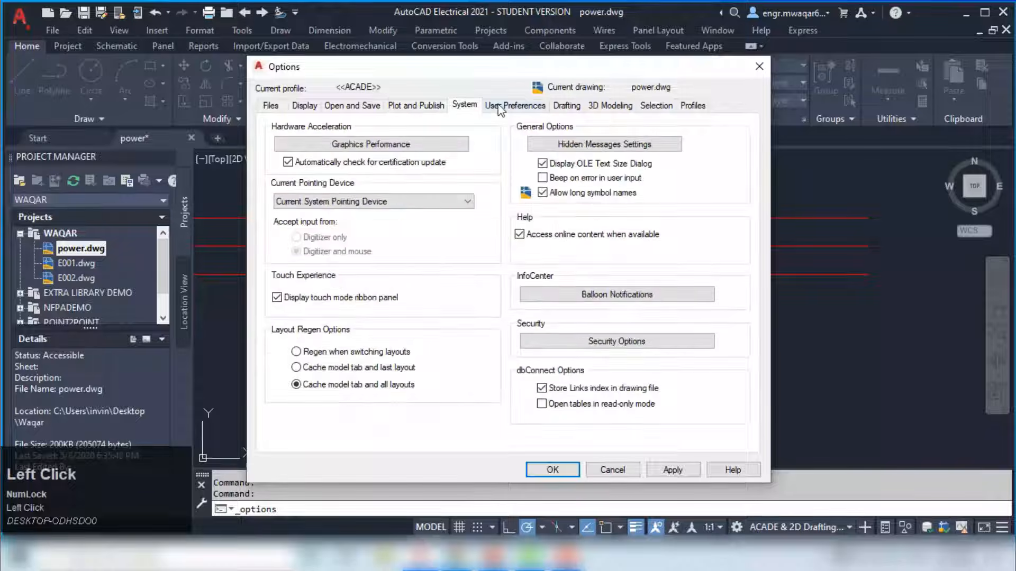
left_click(513, 105)
left_click(566, 106)
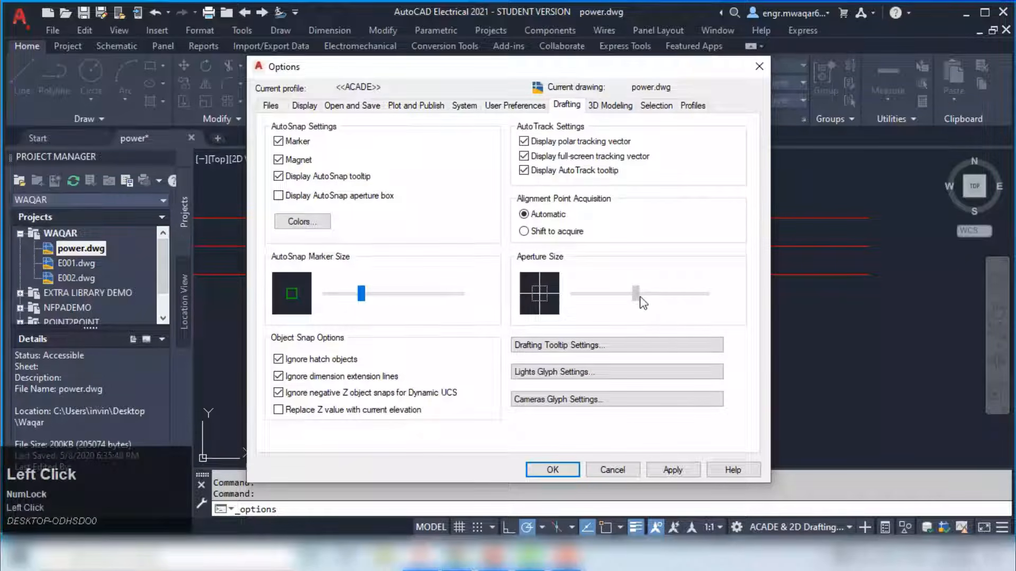
left_click_drag(638, 295, 638, 297)
left_click_drag(363, 298, 363, 298)
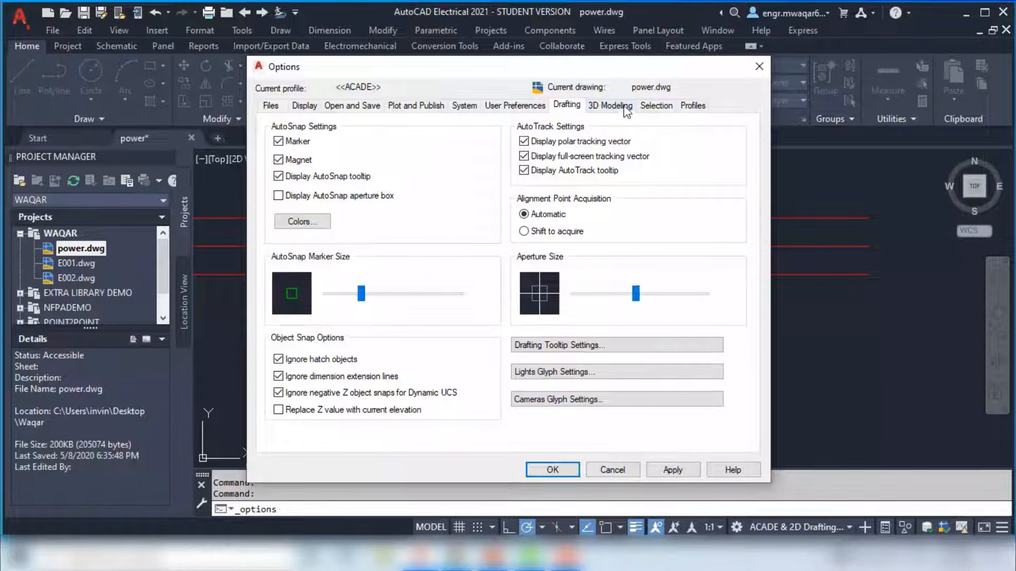
Step: Enlarge the pickbox slightly in the Selection options and accept the change
left_click(656, 105)
mouse_move(615, 154)
left_mouse_down()
mouse_move(640, 152)
mouse_move(616, 155)
left_mouse_up()
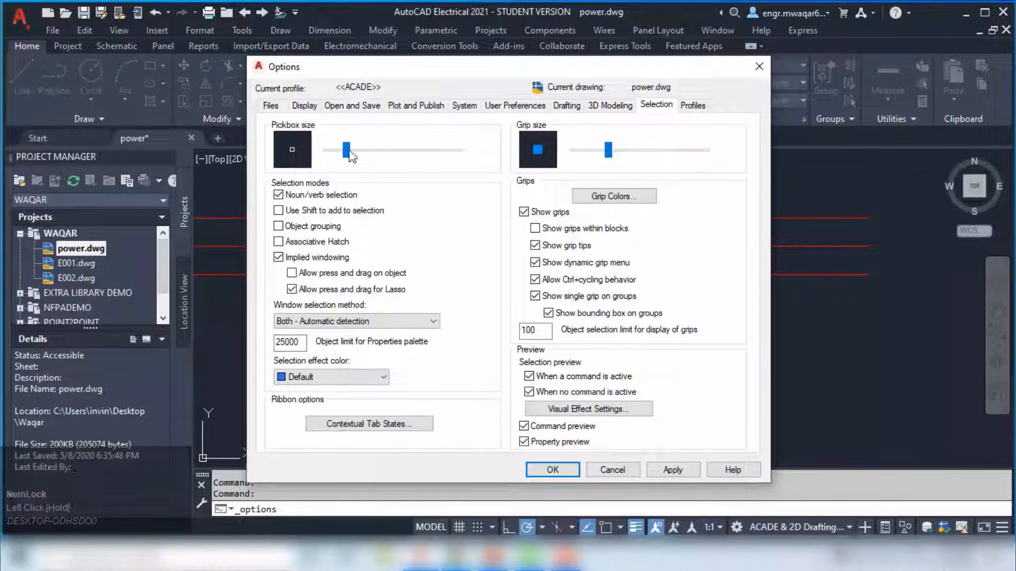
left_click_drag(345, 154, 356, 158)
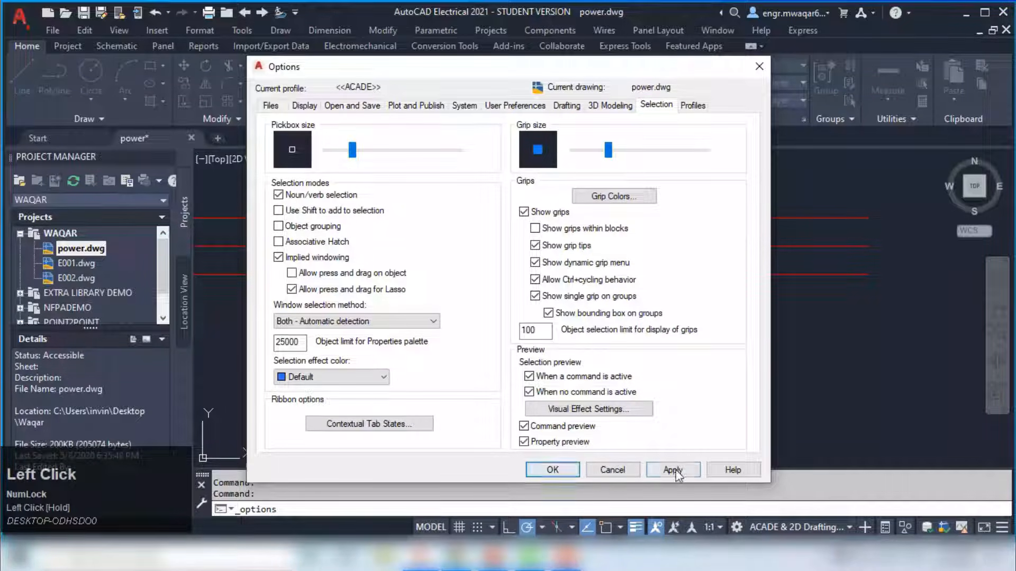
left_click(552, 469)
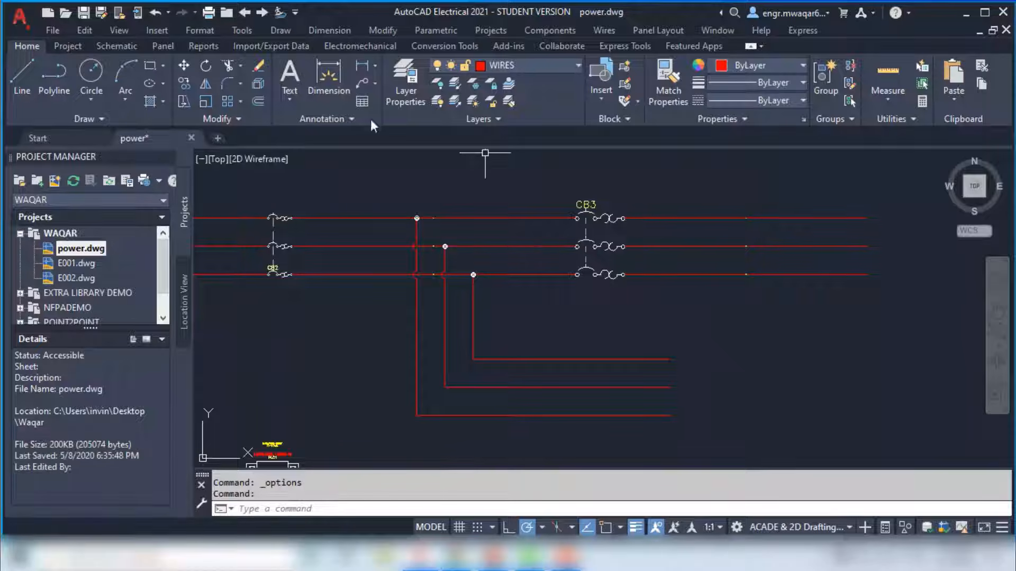
Step: Reopen the program options with the OP command and close them without changes
left_click(242, 30)
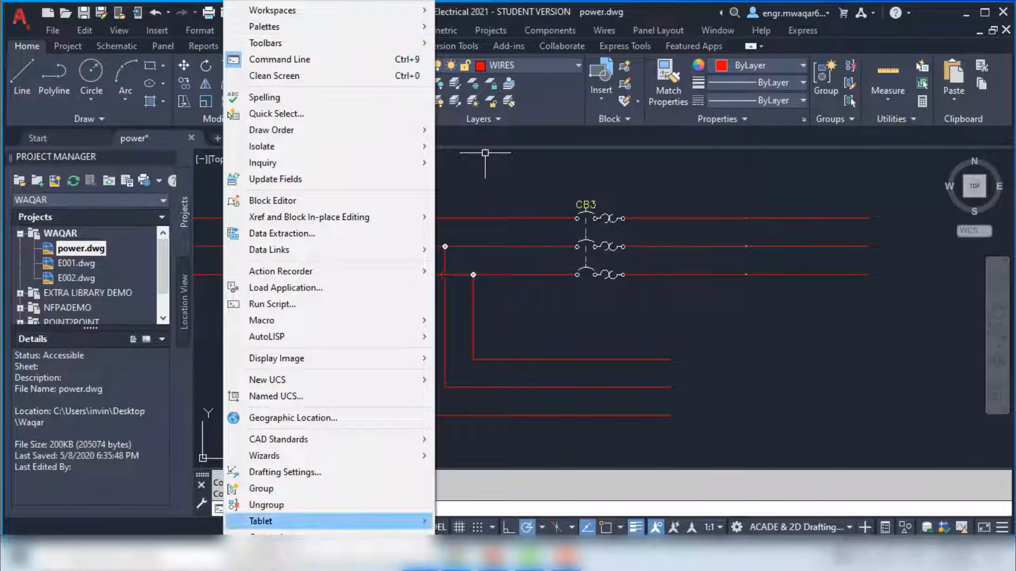
key("Escape")
left_click(321, 508)
type("OP")
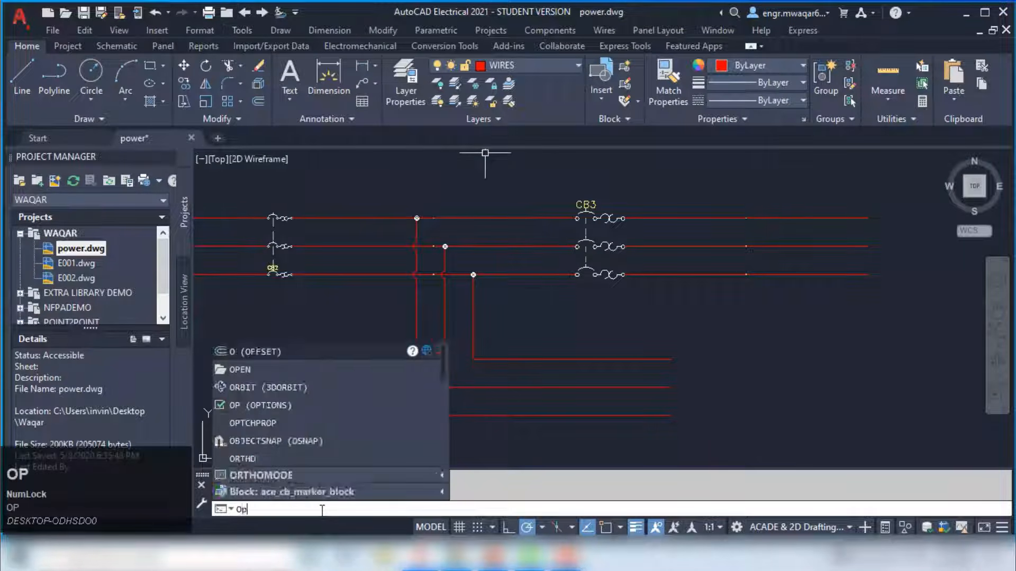
key("Return")
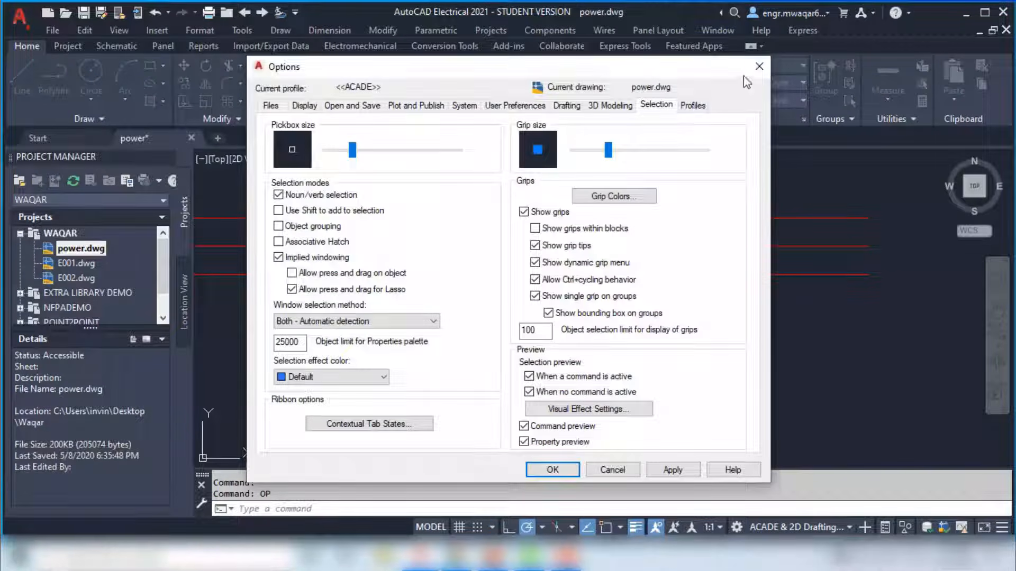
left_click(759, 67)
Step: Set the crosshair size to 10 in the Display options and check the cursor in the empty drawing area
left_click(283, 31)
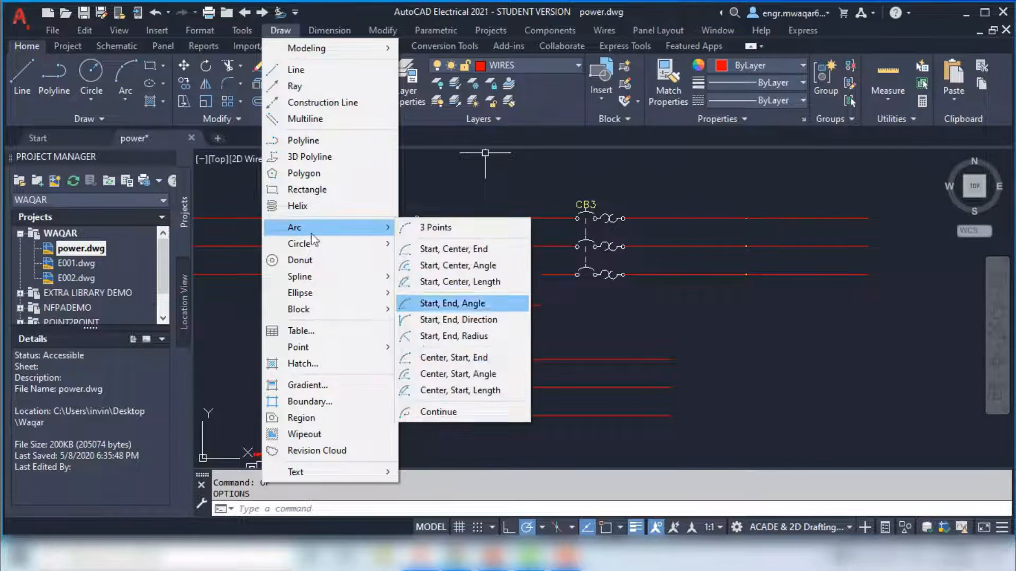
mouse_move(303, 472)
left_click(466, 472)
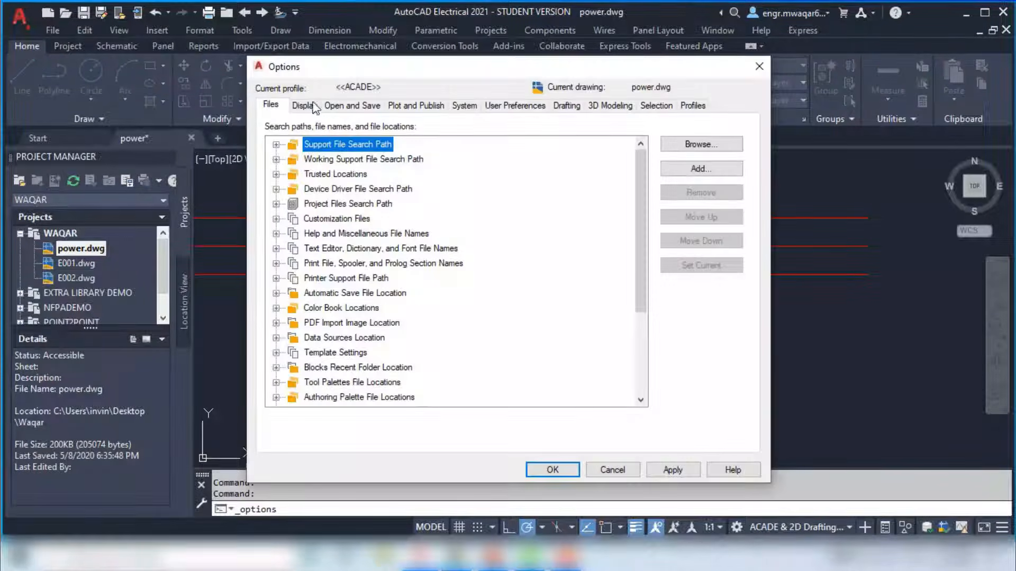
left_click(312, 106)
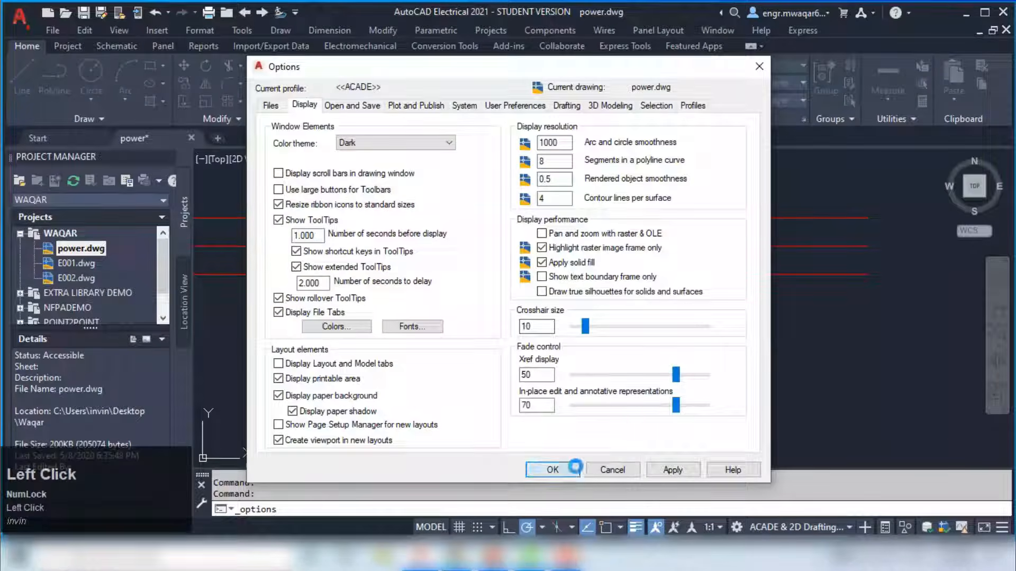
left_click(552, 470)
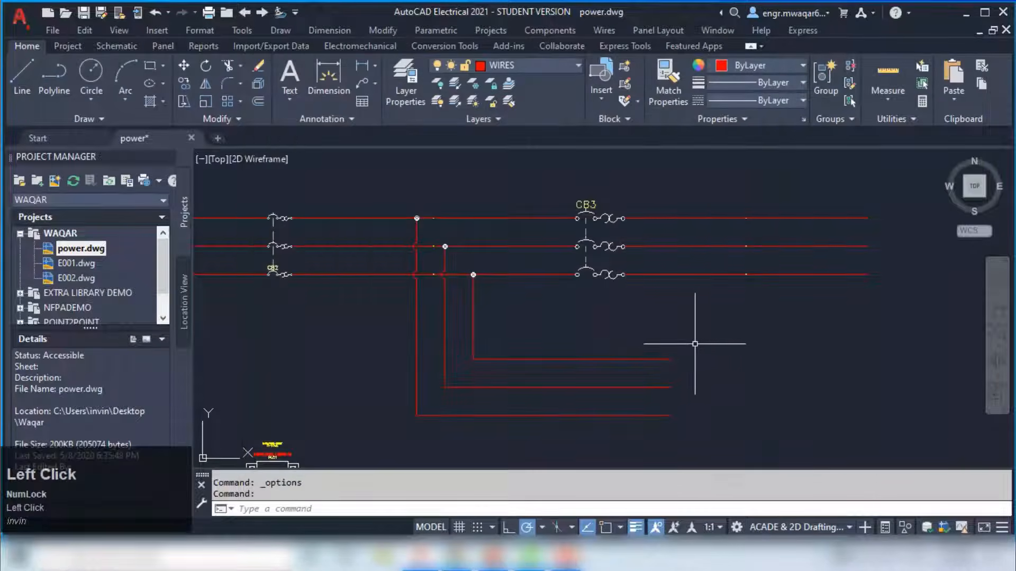
right_click(721, 365)
left_click(718, 363)
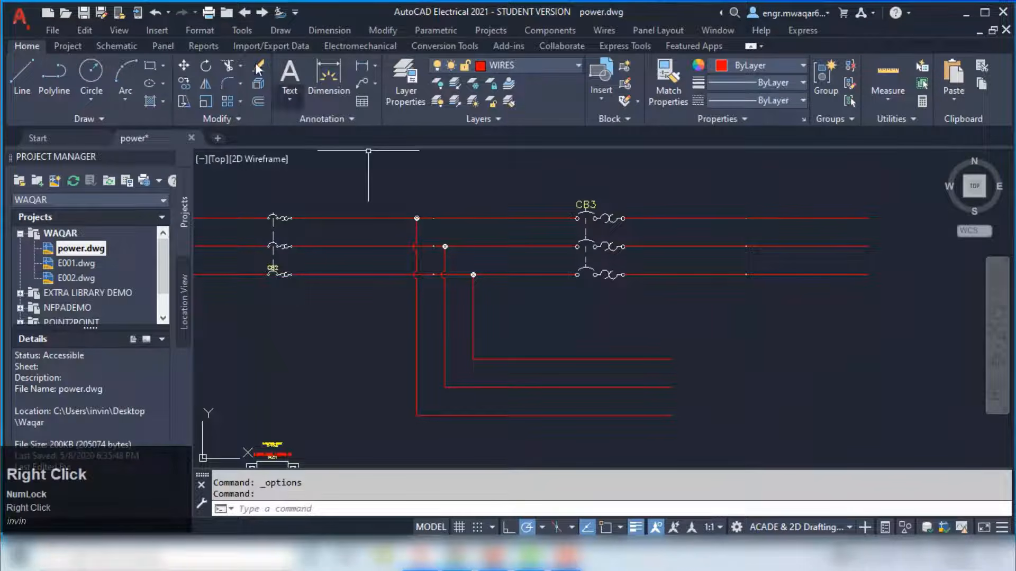
Step: Set the crosshair size to 5 in the Display options and accept it
left_click(242, 30)
left_click(328, 553)
left_click(303, 104)
left_click_drag(586, 328, 580, 328)
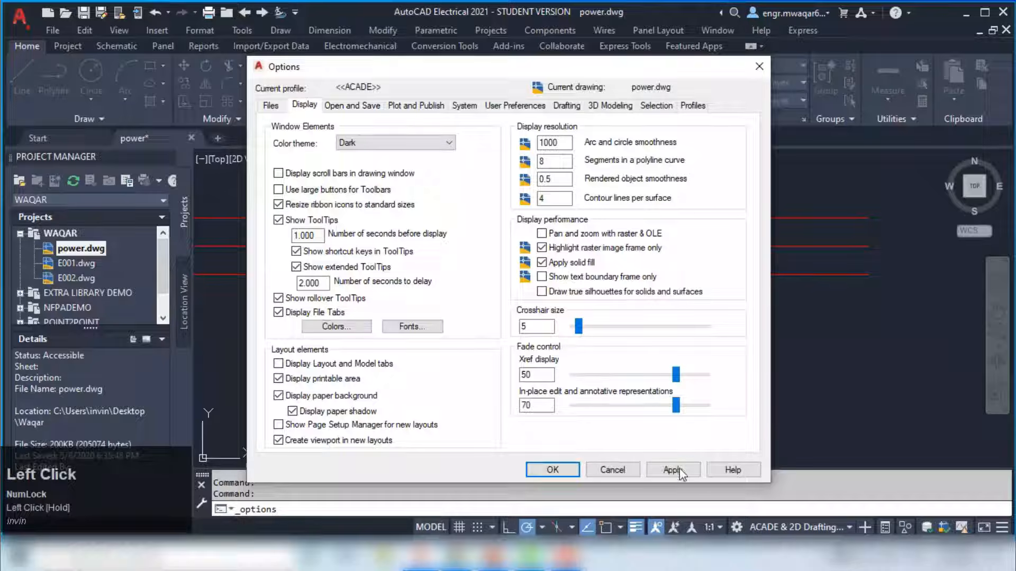
left_click(579, 470)
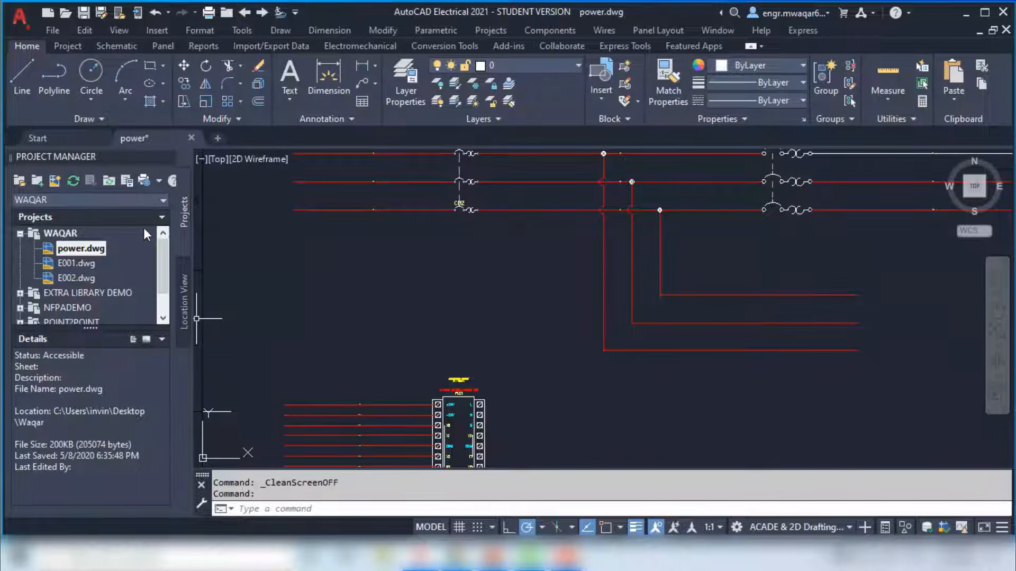
Step: Turn on Clean Screen to view the drawing without the ribbon and palettes, and restore the full interface
left_click(203, 32)
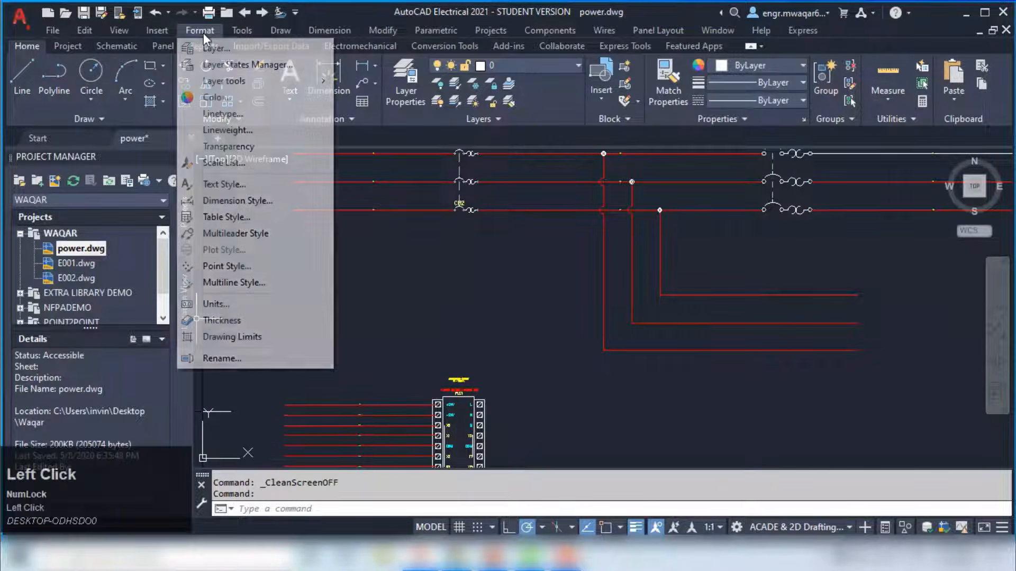
mouse_move(242, 31)
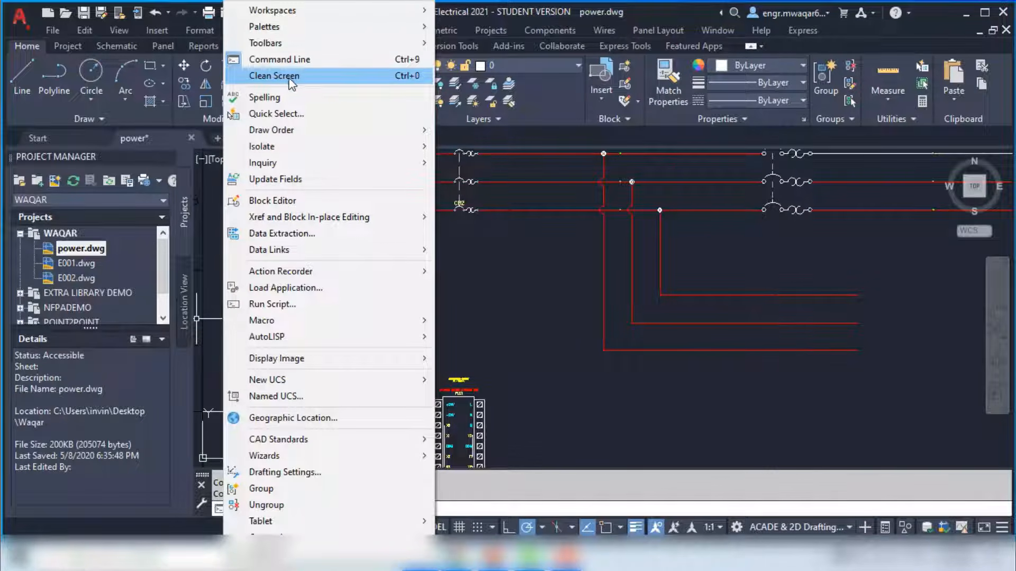
left_click(289, 85)
left_click(238, 31)
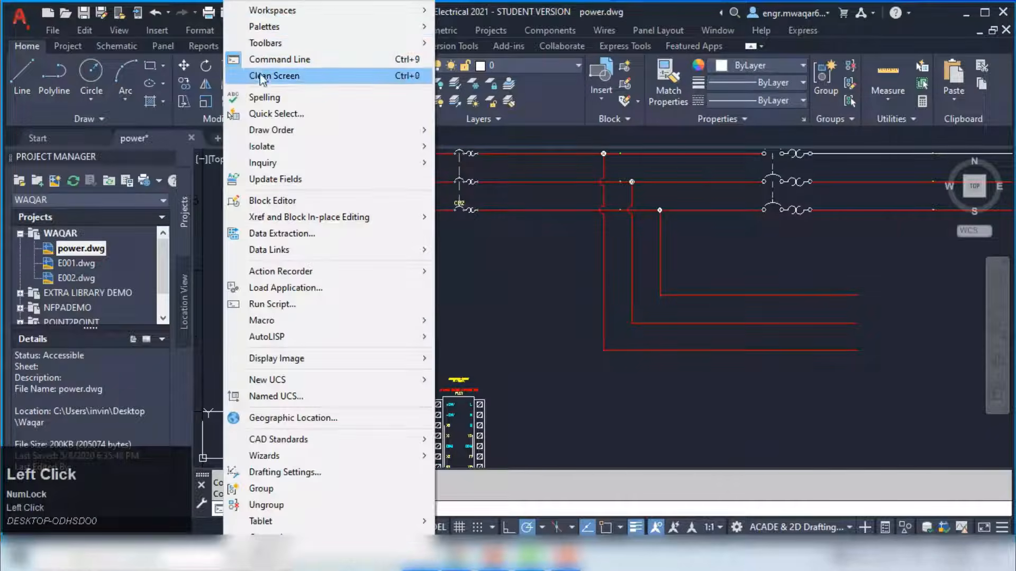
left_click(297, 77)
left_click(242, 29)
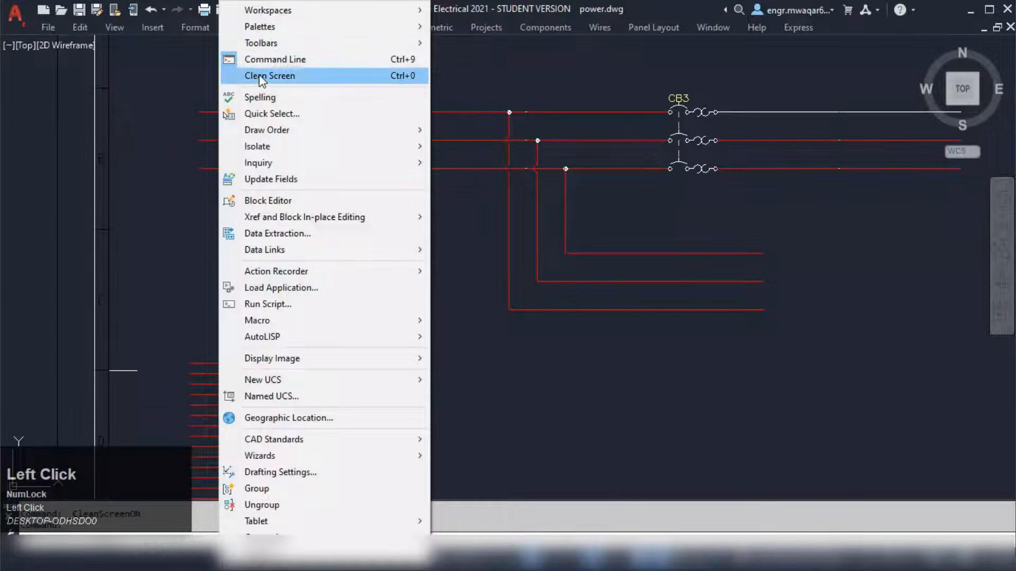
left_click(259, 77)
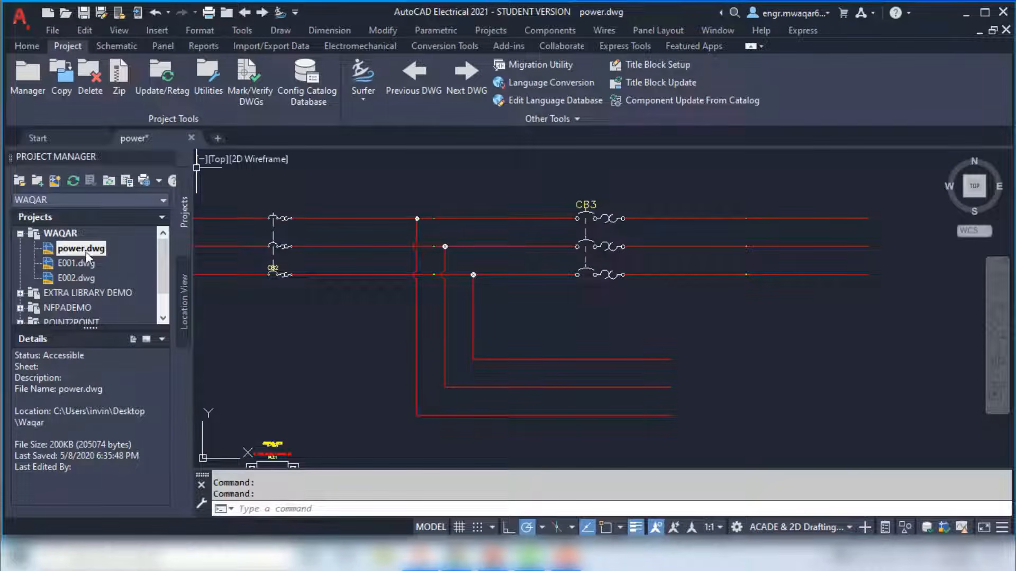
Step: Expand the EXTRA LIBRARY DEMO project in the Project Manager to list its drawings
left_click(20, 293)
scroll(65, 262, "up", 1)
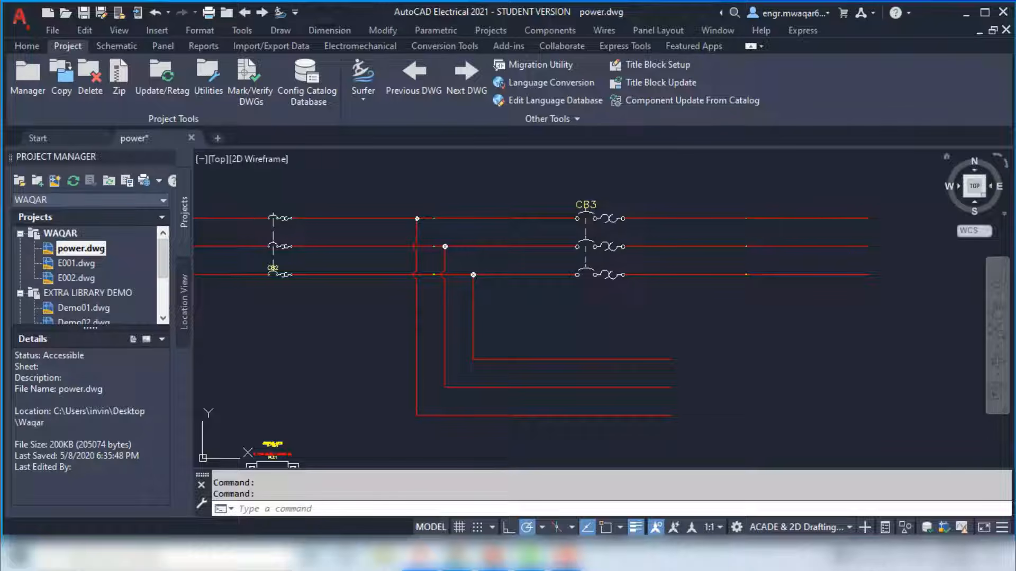
Step: Show the power drawing from the Bottom view and return it to the Top view
left_click(201, 159)
left_click(217, 159)
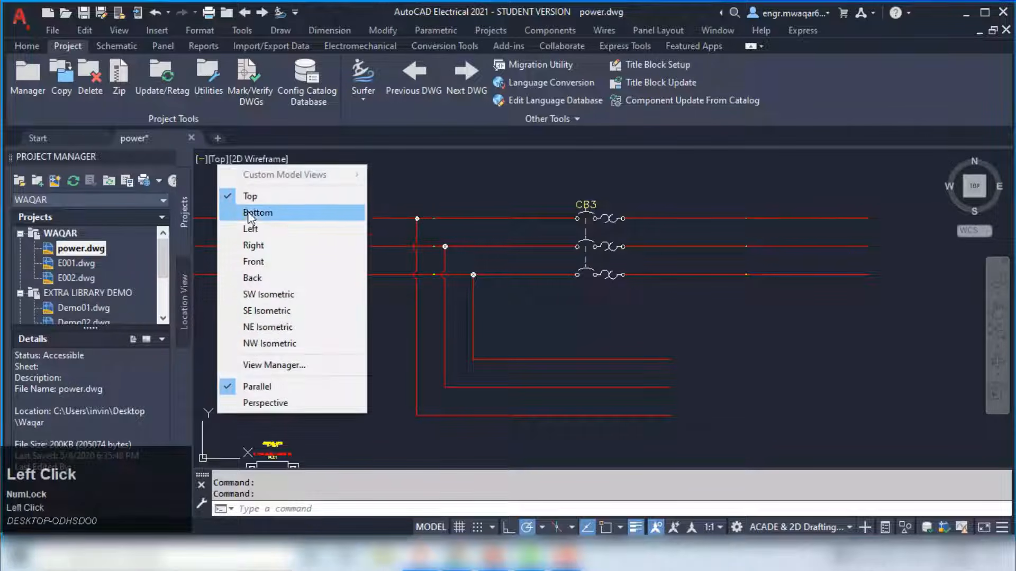
left_click(253, 213)
left_click(231, 161)
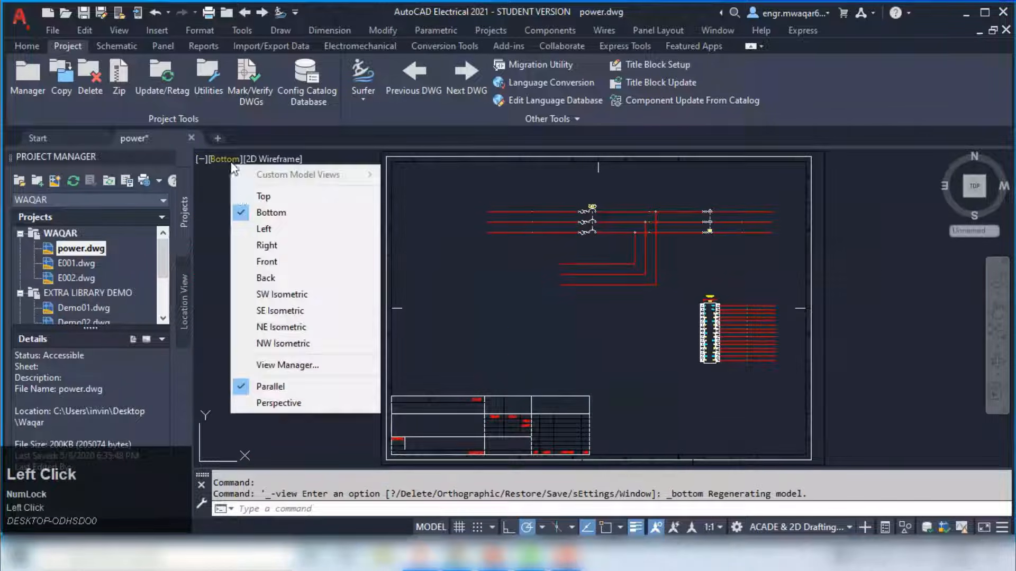
left_click(239, 194)
Step: Show the power drawing from the Front view and restore the Top view
left_click(220, 161)
left_click(245, 262)
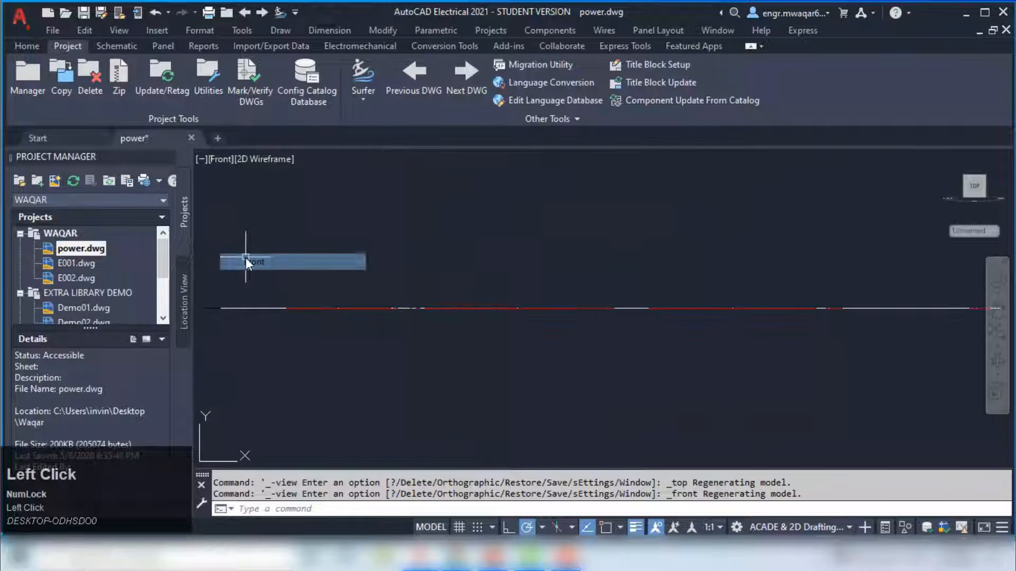
left_click(220, 159)
left_click(245, 195)
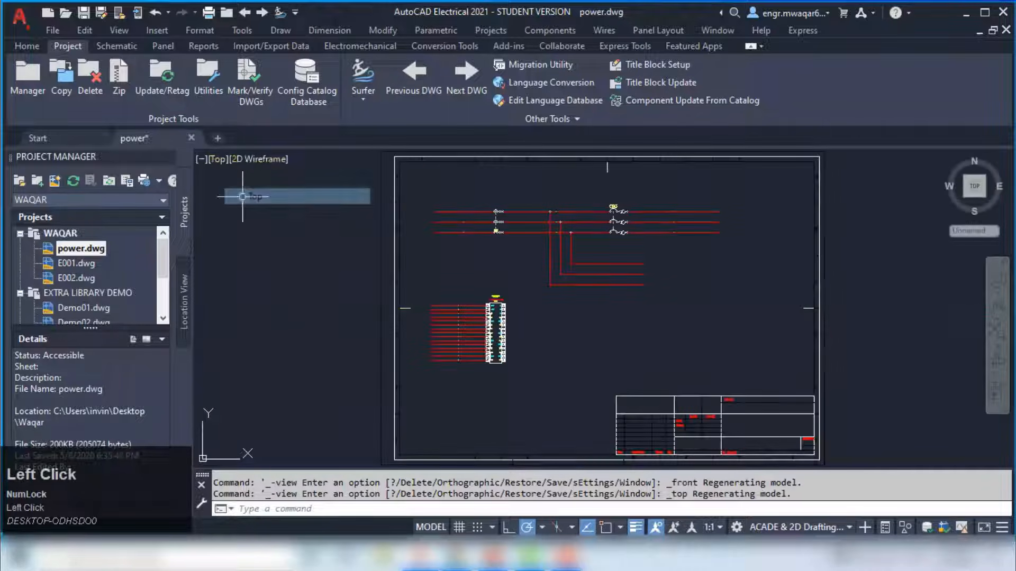
left_click(258, 159)
left_click(230, 325)
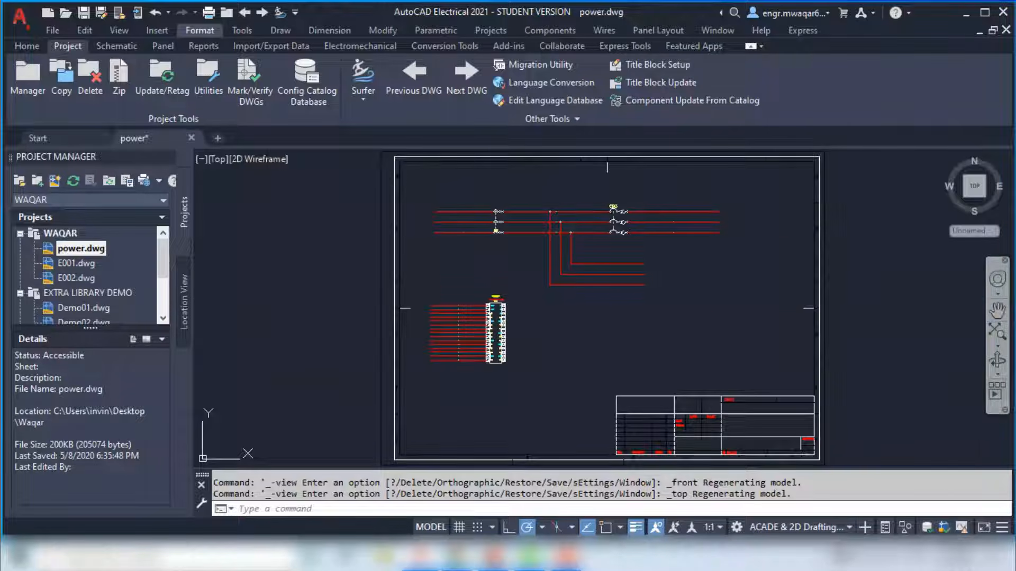
scroll(570, 237, "up", 2)
Step: Customize the status bar by hiding the Model Space item, and hide and restore the Grid item
left_click(1001, 528)
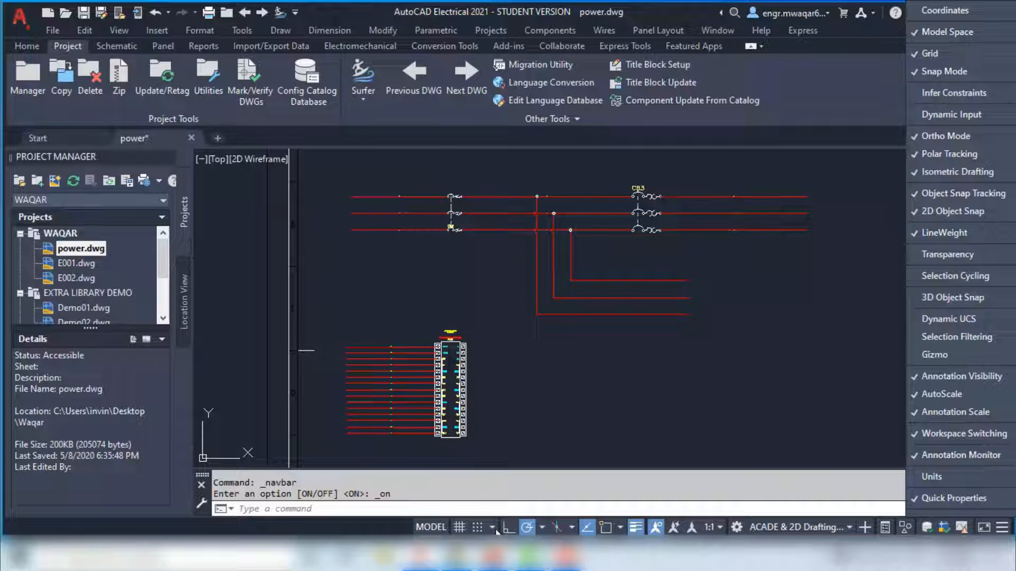
left_click(925, 34)
left_click(922, 53)
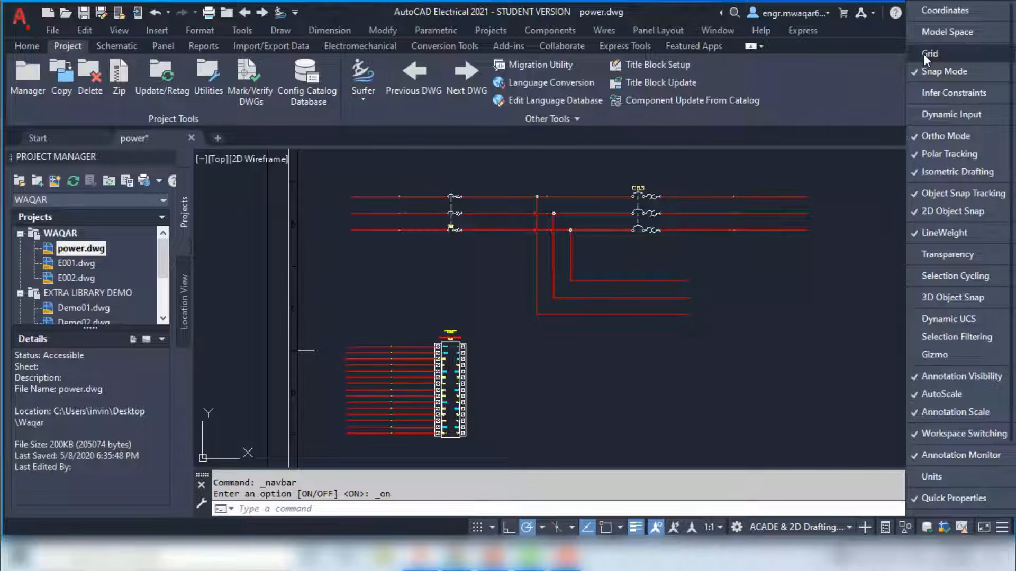
left_click(924, 53)
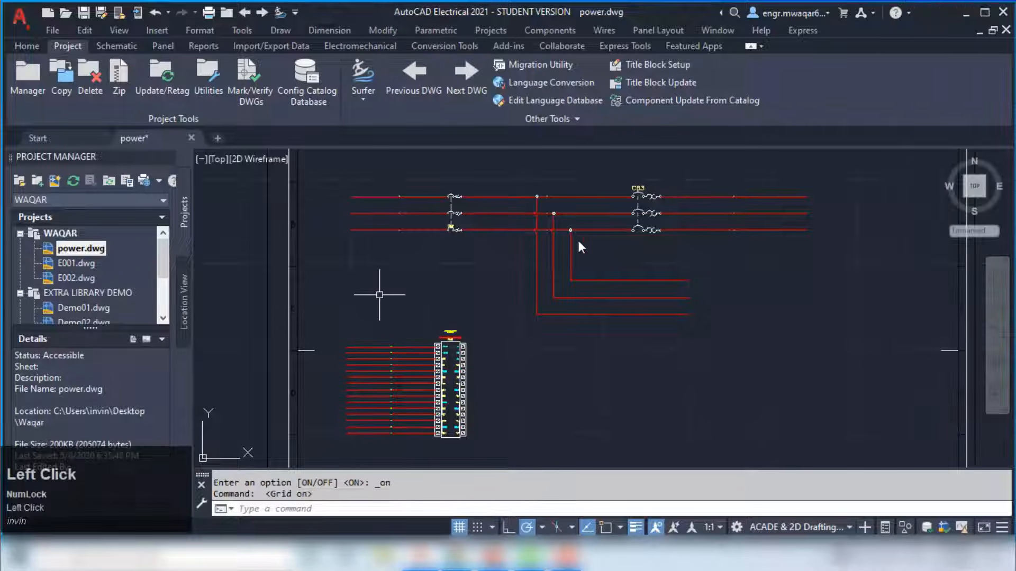
Step: Open the snap settings, close them without changes and turn off the grid display
left_click(492, 527)
left_click(494, 510)
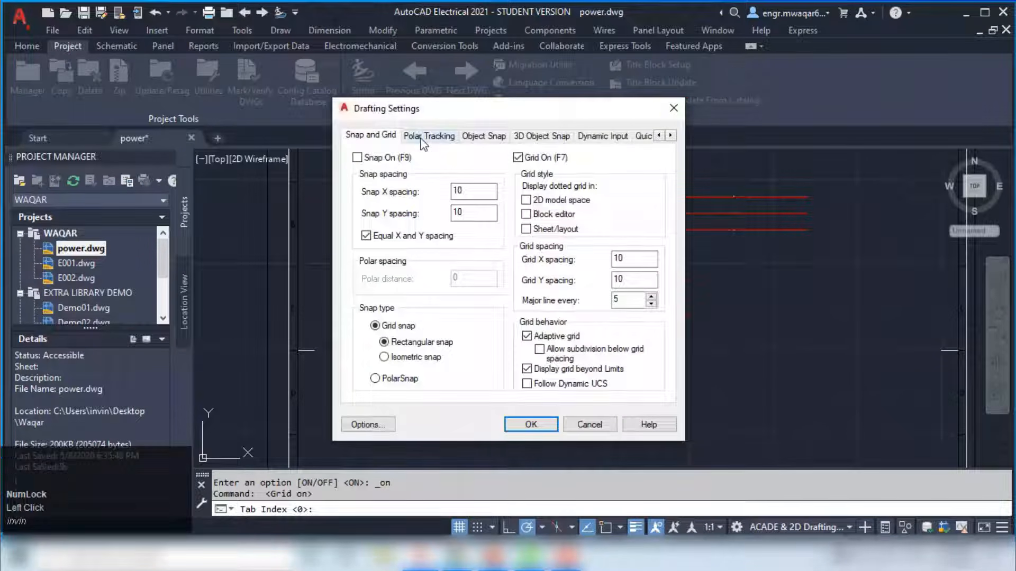
left_click(673, 108)
left_click(459, 527)
Step: Reopen the snap settings, review the Polar Tracking, Object Snap, 3D Object Snap, Dynamic Input and Quick Properties pages, and close the dialog
left_click(492, 527)
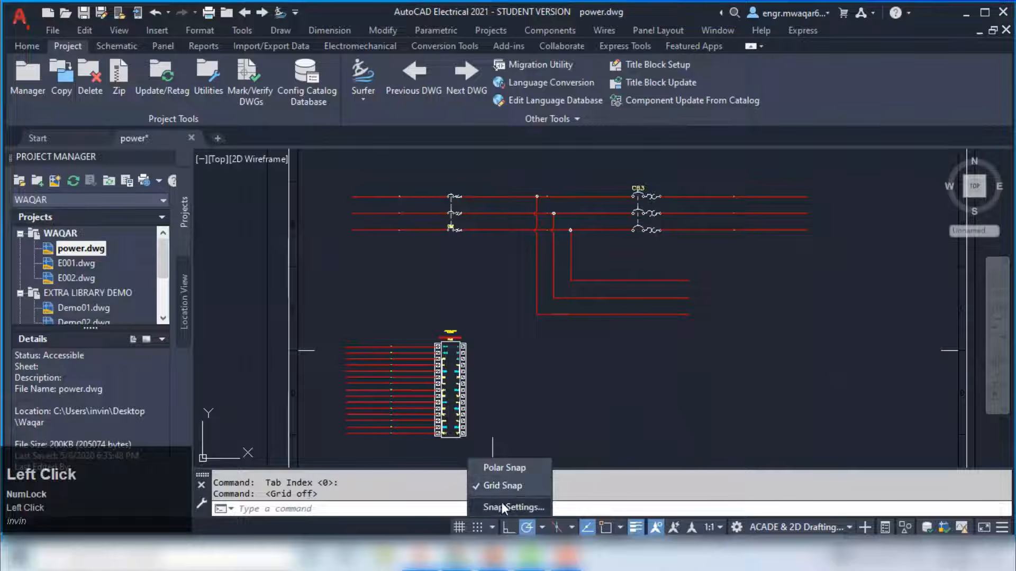
left_click(502, 507)
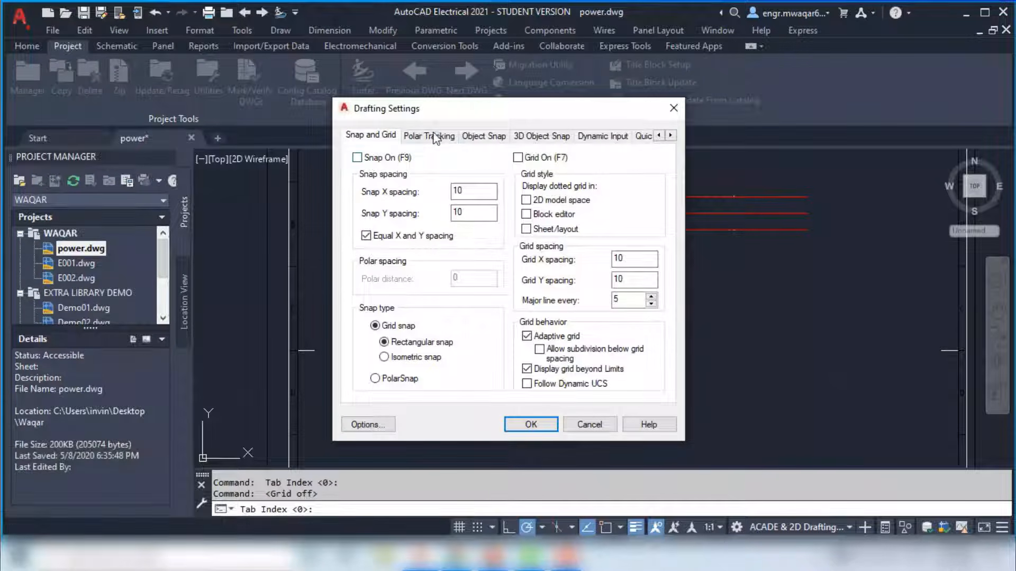
left_click(429, 136)
left_click(484, 136)
left_click(541, 136)
left_click(603, 136)
left_click(643, 136)
left_click(674, 108)
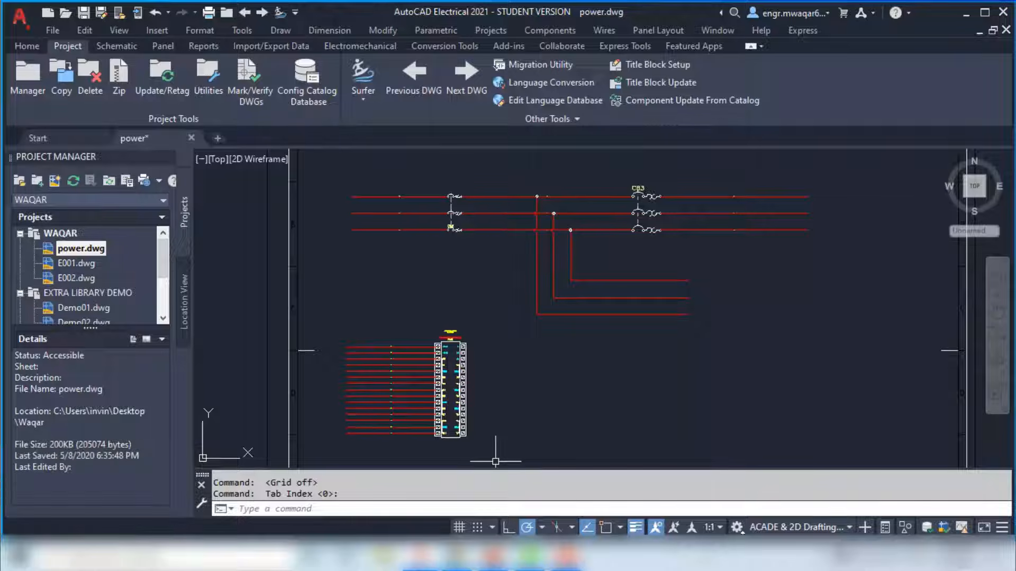
Step: Switch the workspace to ACADE & 3D Modeling and close the Catalog Browser
left_click(848, 527)
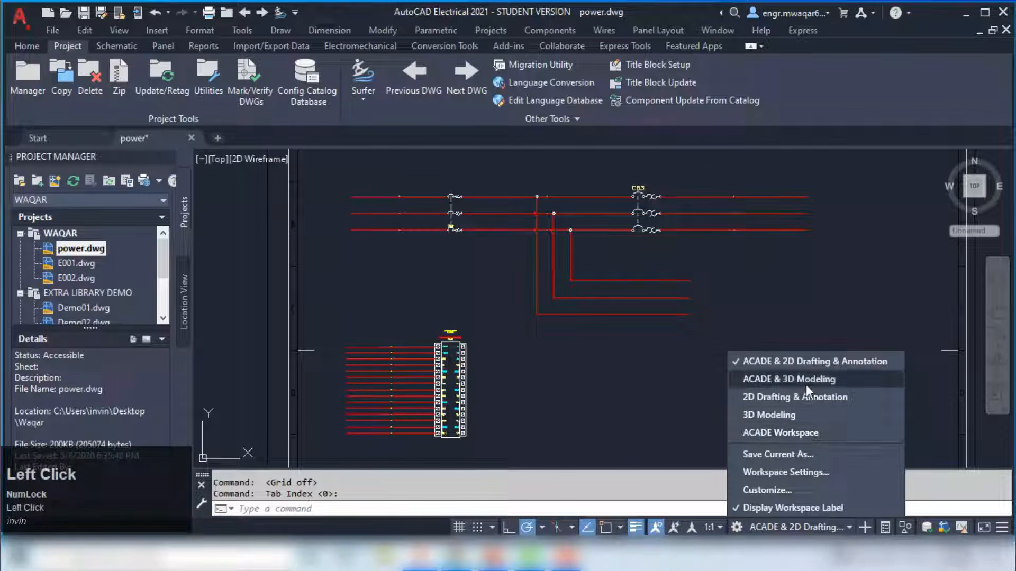
left_click(777, 433)
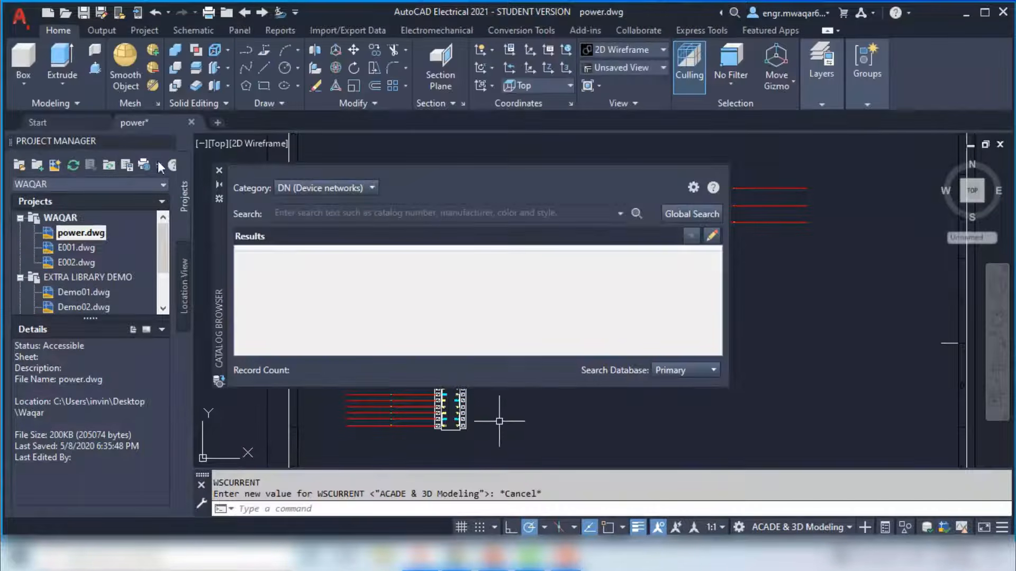
left_click(219, 170)
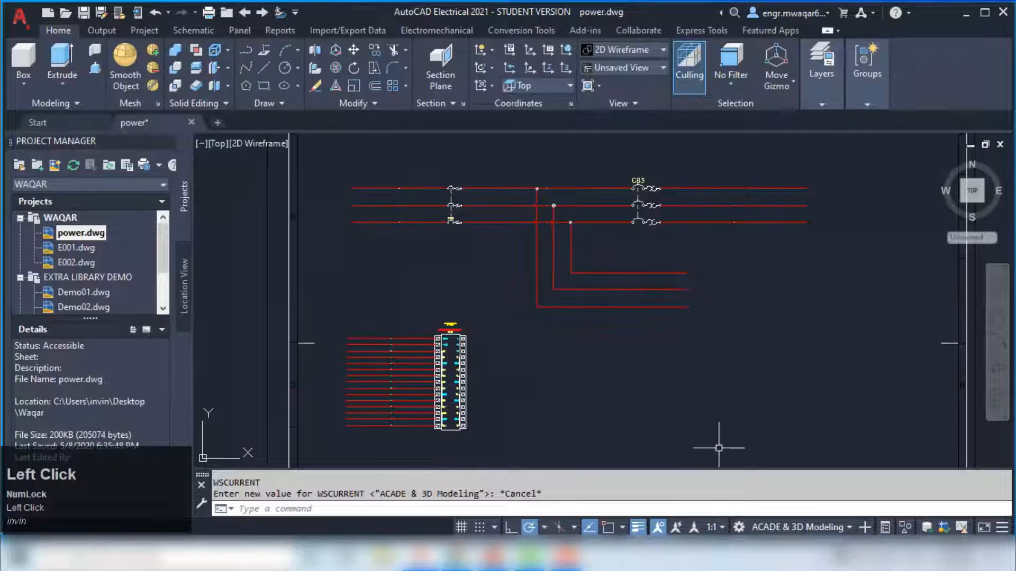
Step: Switch the workspace back to ACADE & 2D Drafting & Annotation and close the Catalog Browser
left_click(849, 527)
left_click(766, 363)
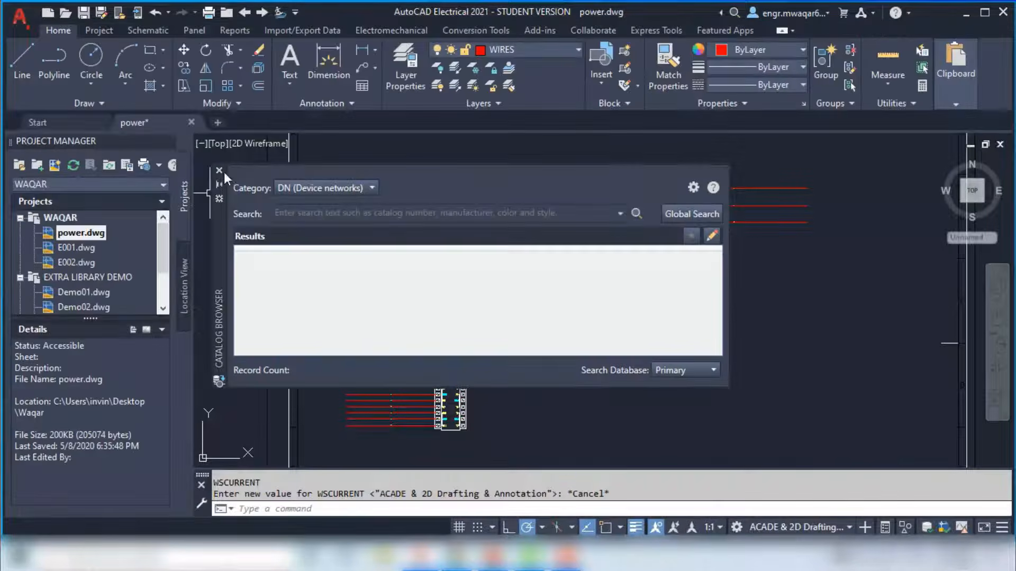
left_click(219, 170)
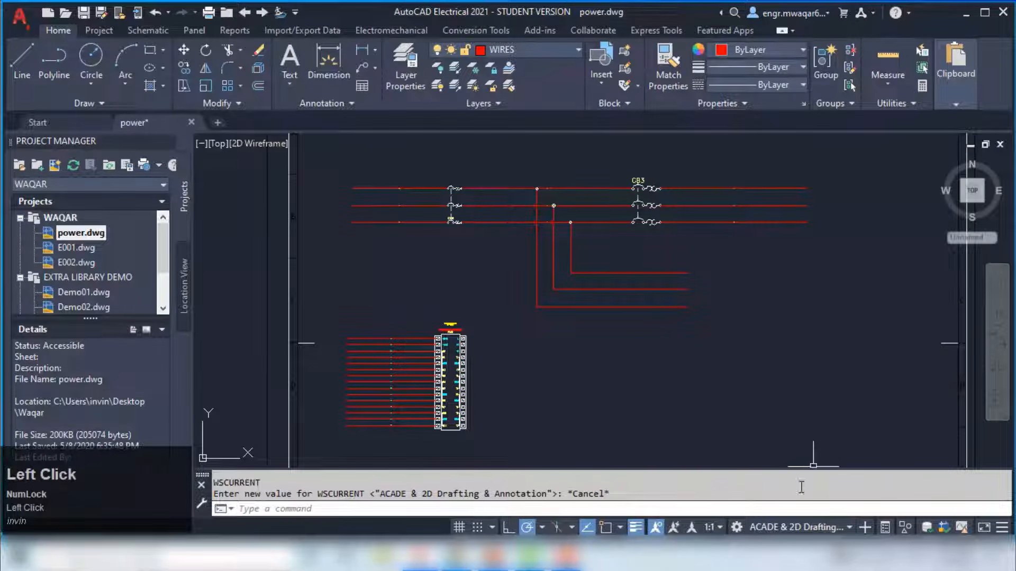
Step: Turn on Quick Properties, select the PLC module block, review its attributes and close the properties panel
left_click(885, 528)
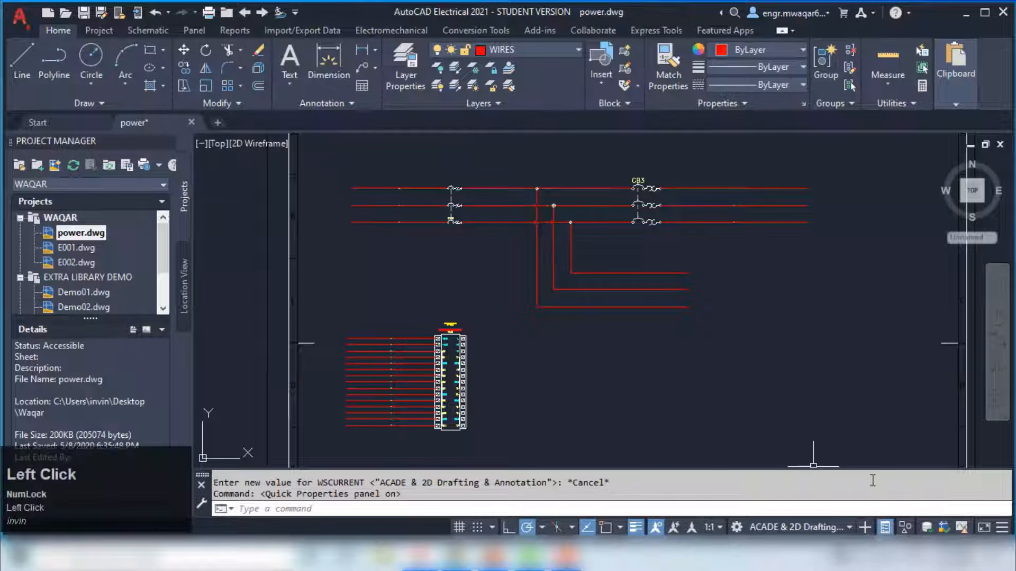
left_click(456, 343)
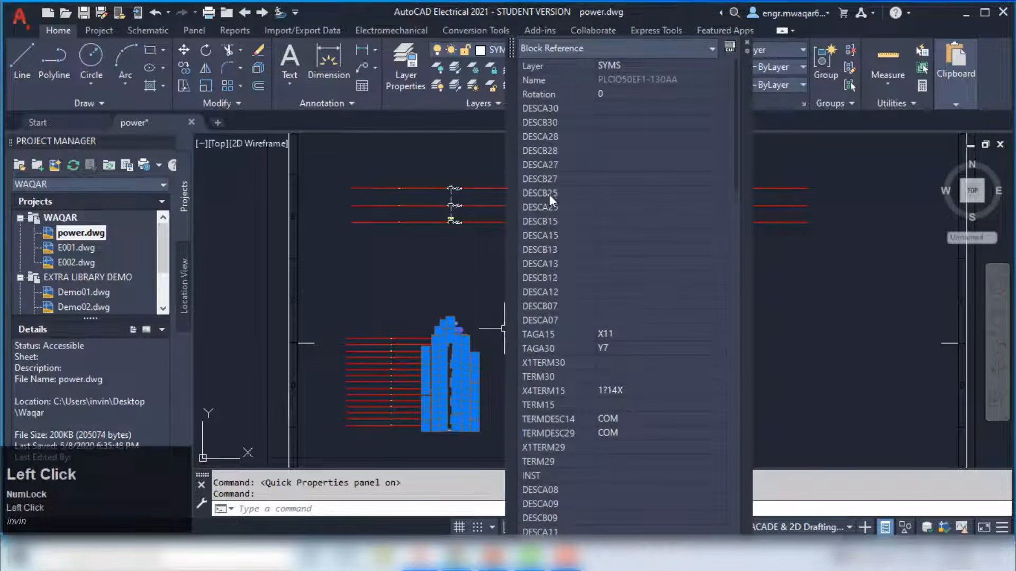
scroll(604, 412, "down", 5)
scroll(605, 378, "up", 10)
left_click(745, 11)
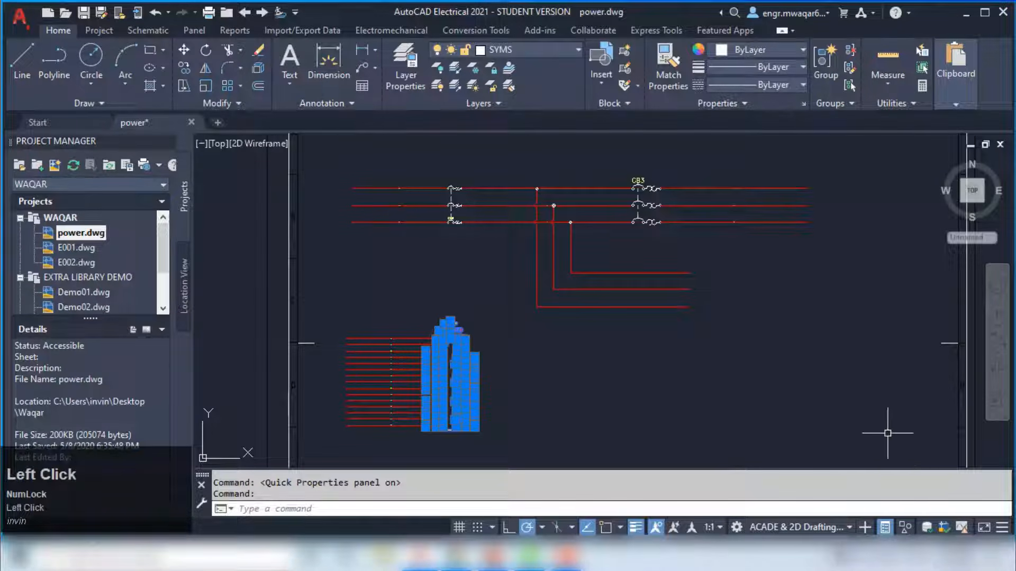
Step: Turn off Quick Properties and reselect the PLC module block in the drawing
key("ctrl+shift+p")
key("Escape")
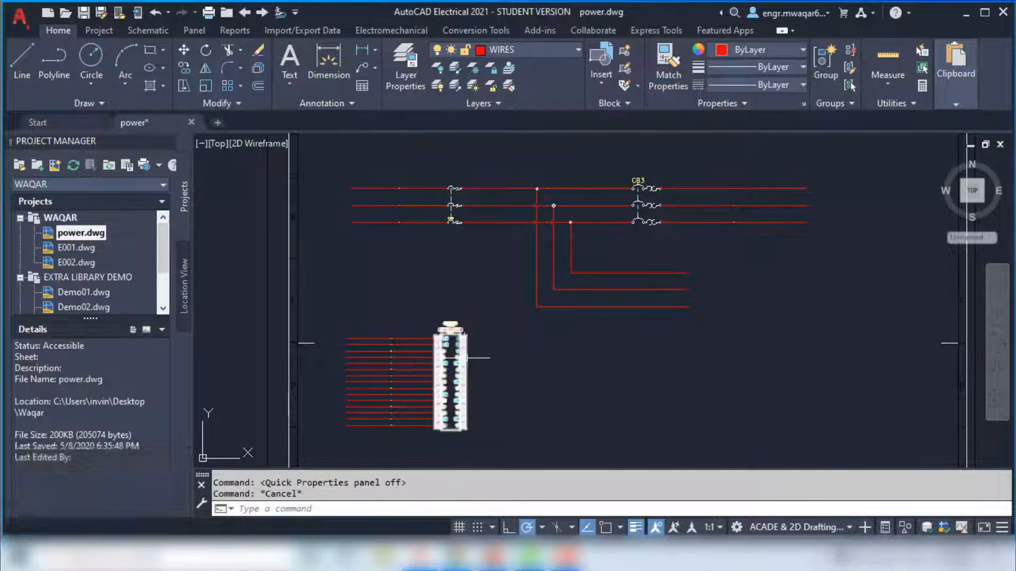
left_click(466, 358)
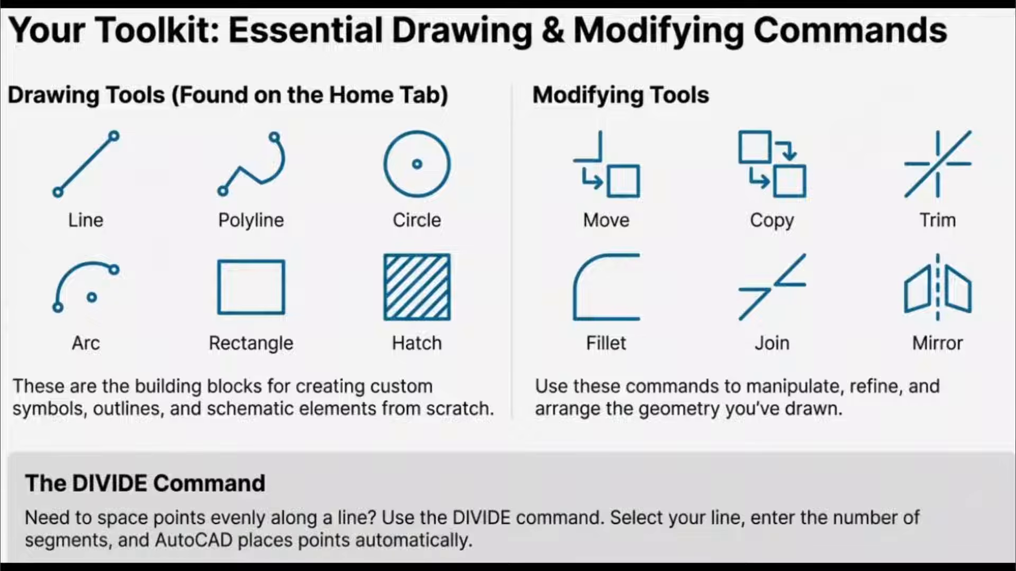